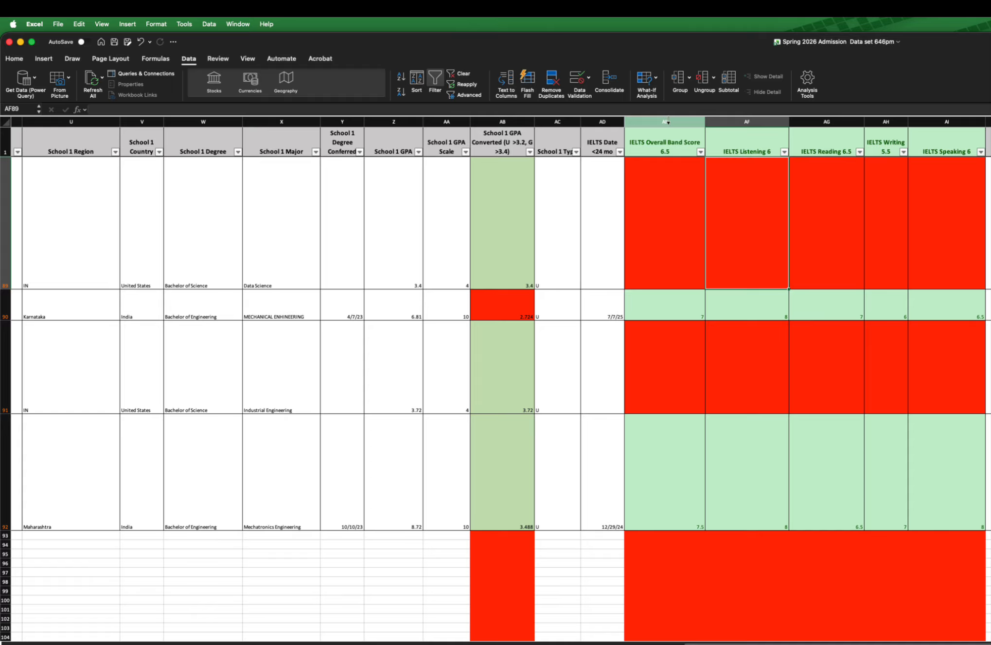
Step: Select the IELTS Overall Band Score column (AE) from row 2 down, leaving out its header cell
click(676, 125)
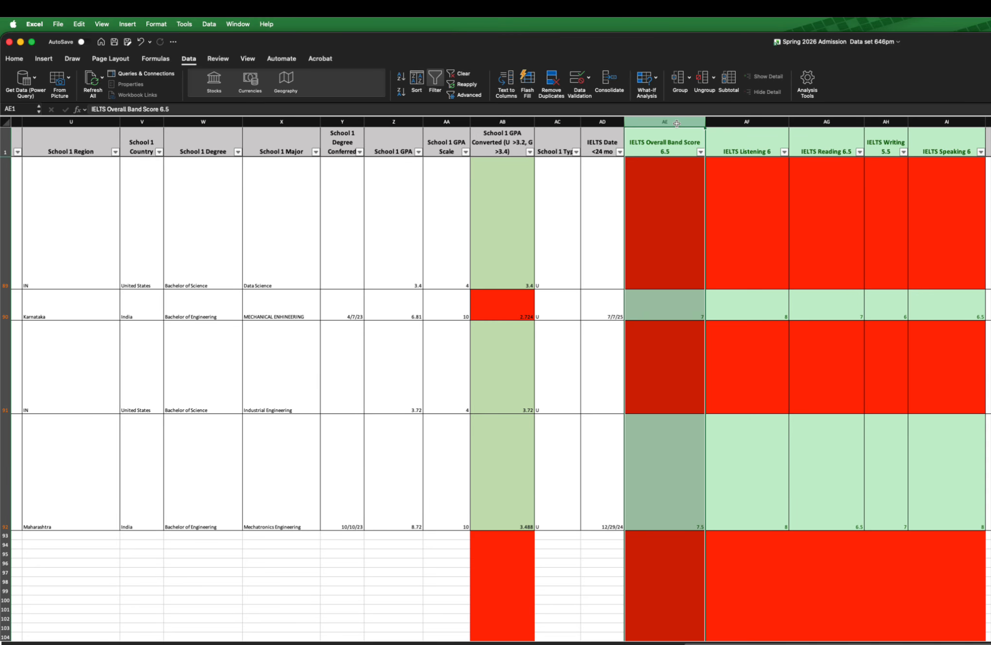
scroll(680, 484, down, 15)
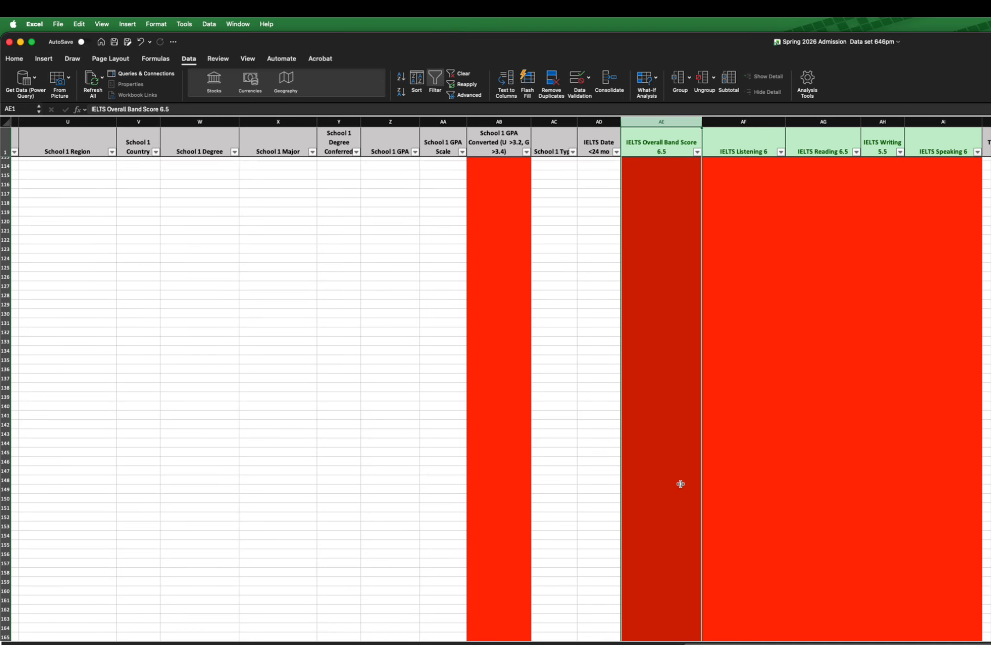
scroll(680, 483, up, 15)
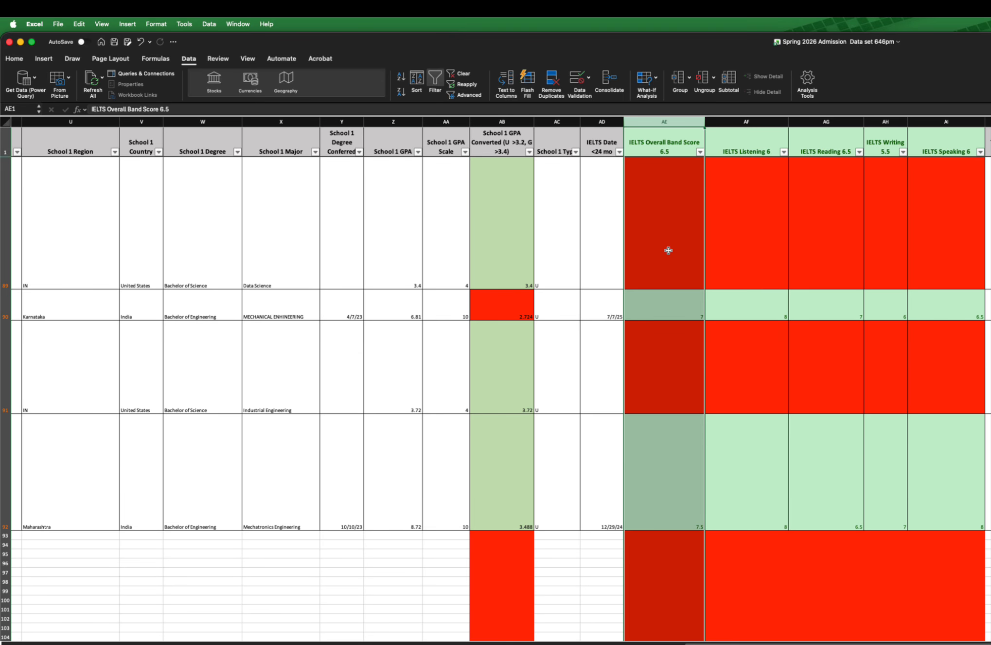
super+click(675, 147)
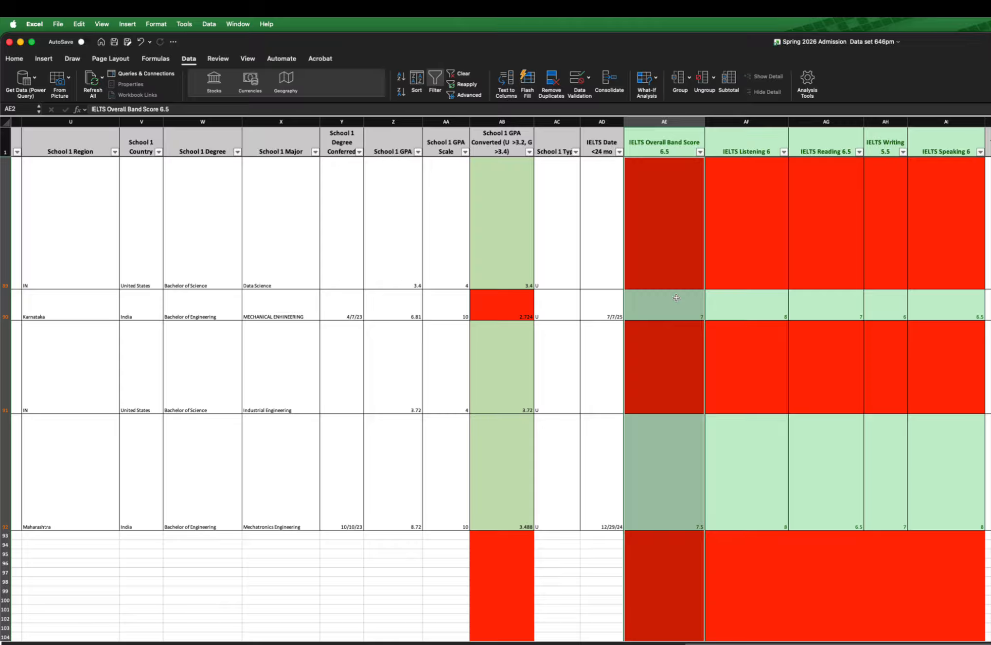
scroll(676, 295, down, 8)
scroll(676, 297, up, 8)
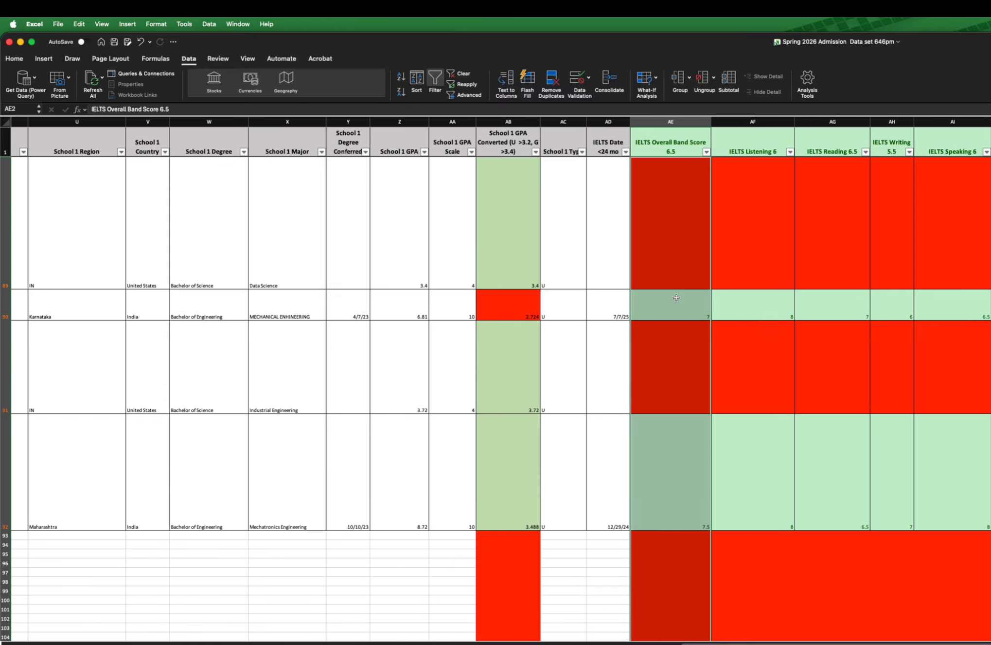
scroll(676, 298, left, 1)
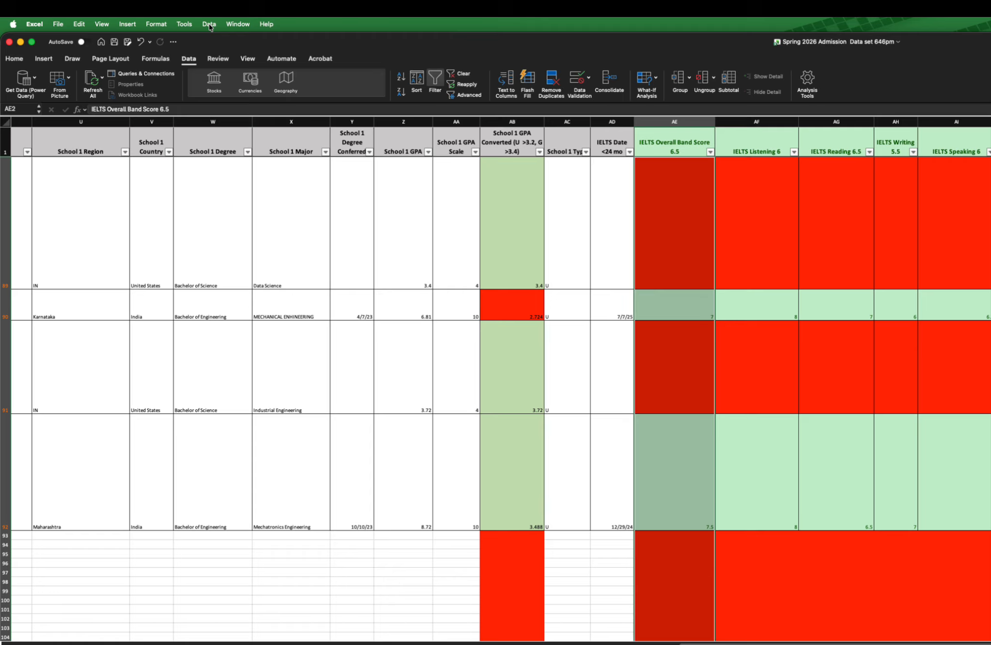
Step: Delete both existing conditional formatting rules from the IELTS Overall Band Score column
click(156, 24)
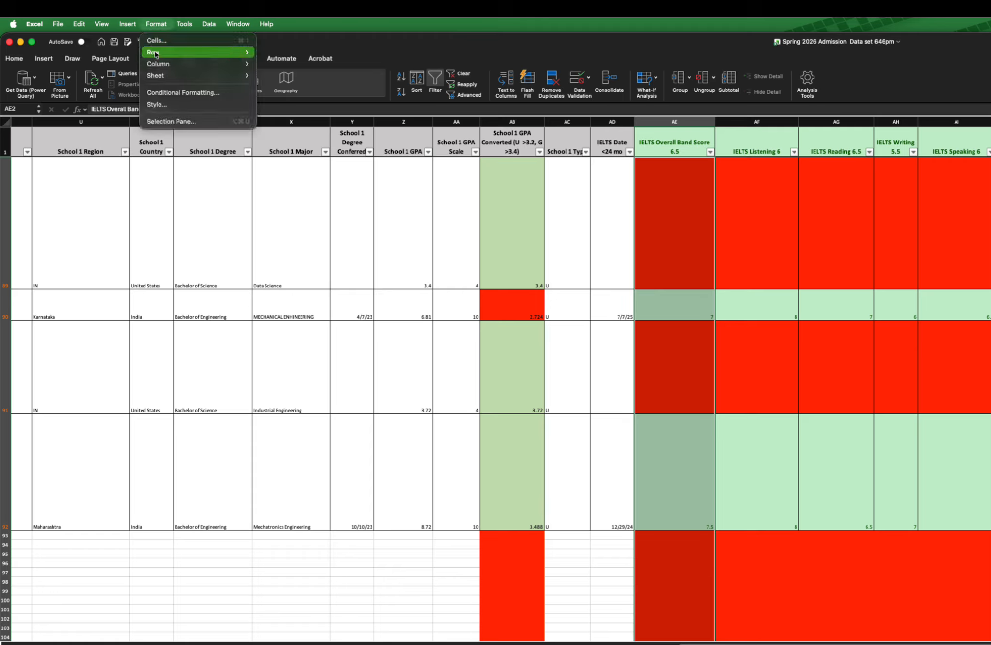
click(181, 96)
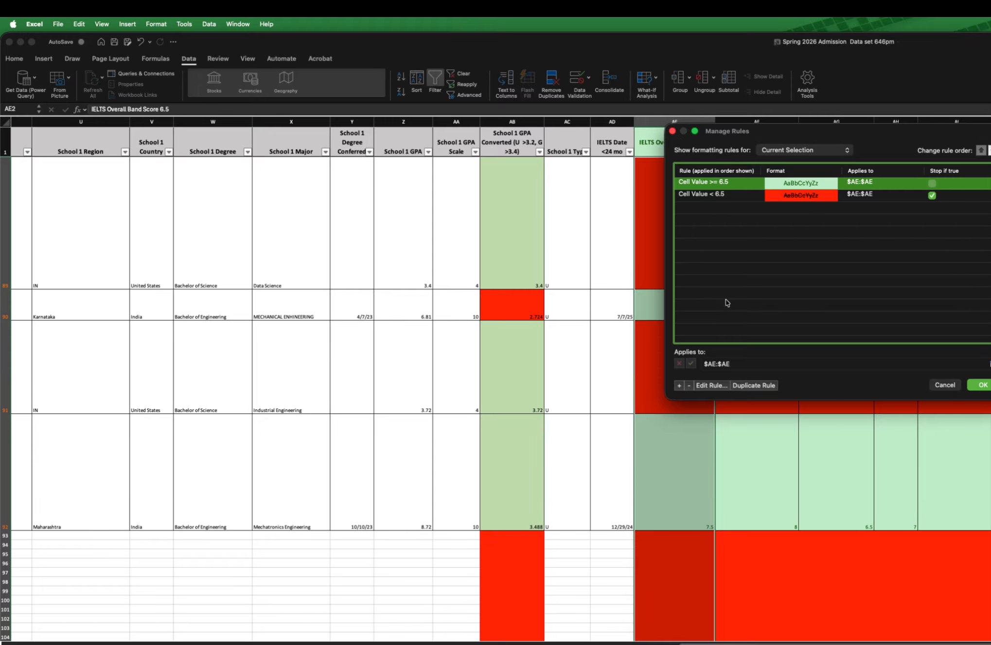
click(689, 386)
click(689, 386)
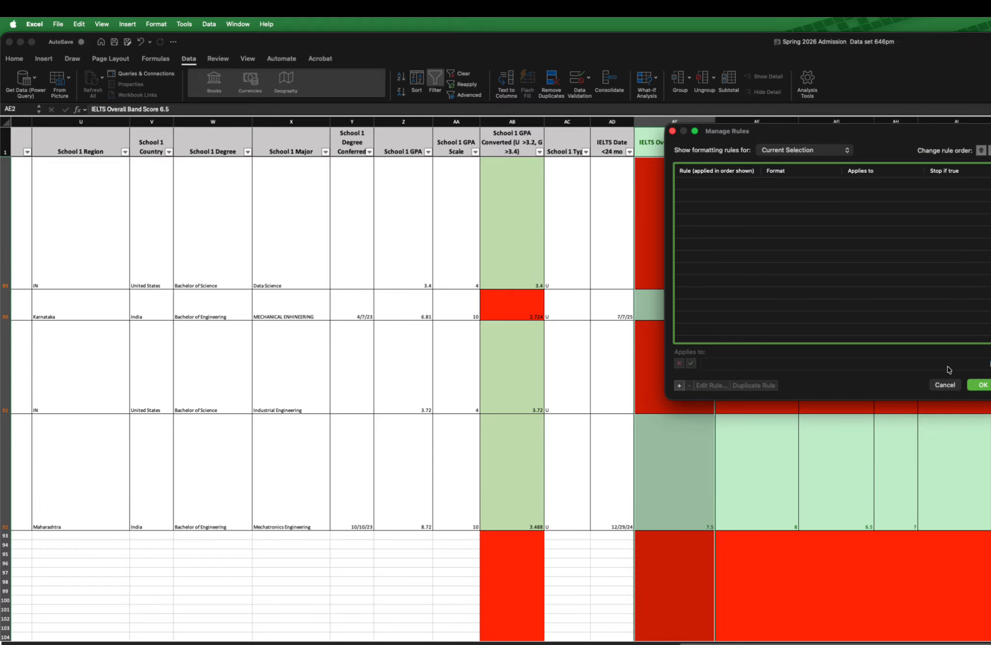
drag(893, 129, 768, 130)
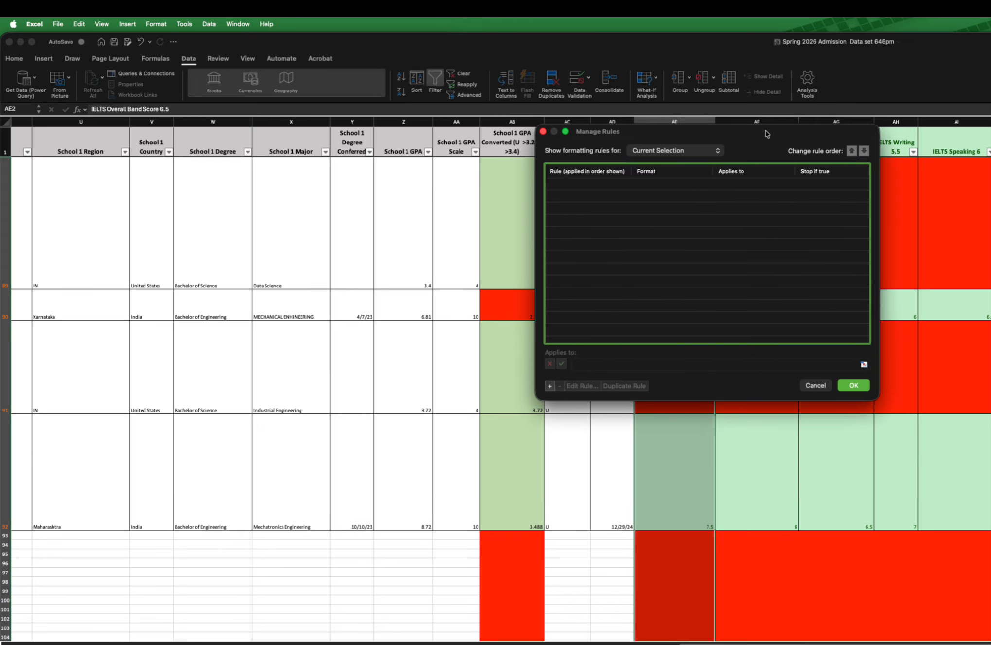
click(853, 385)
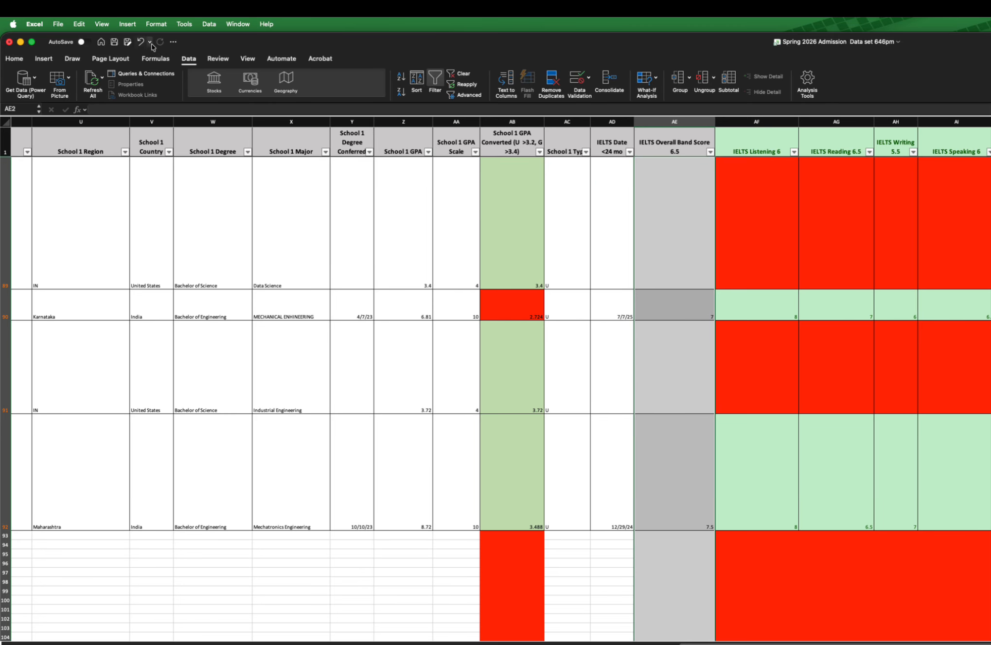
Step: Create a new conditional formatting rule for the selected band score cells using the Classic style
click(157, 24)
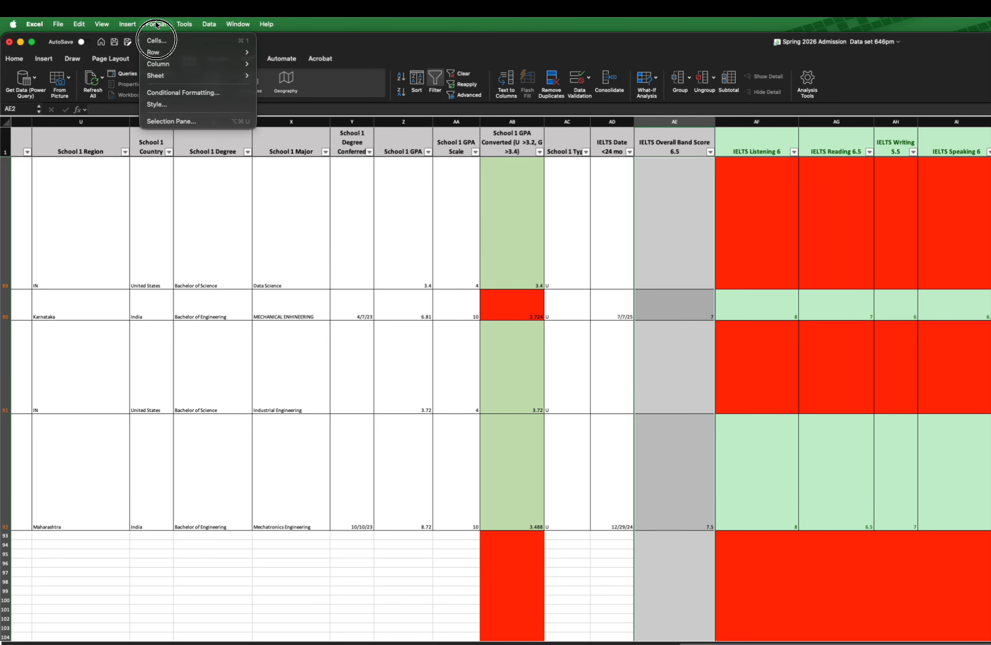
click(180, 92)
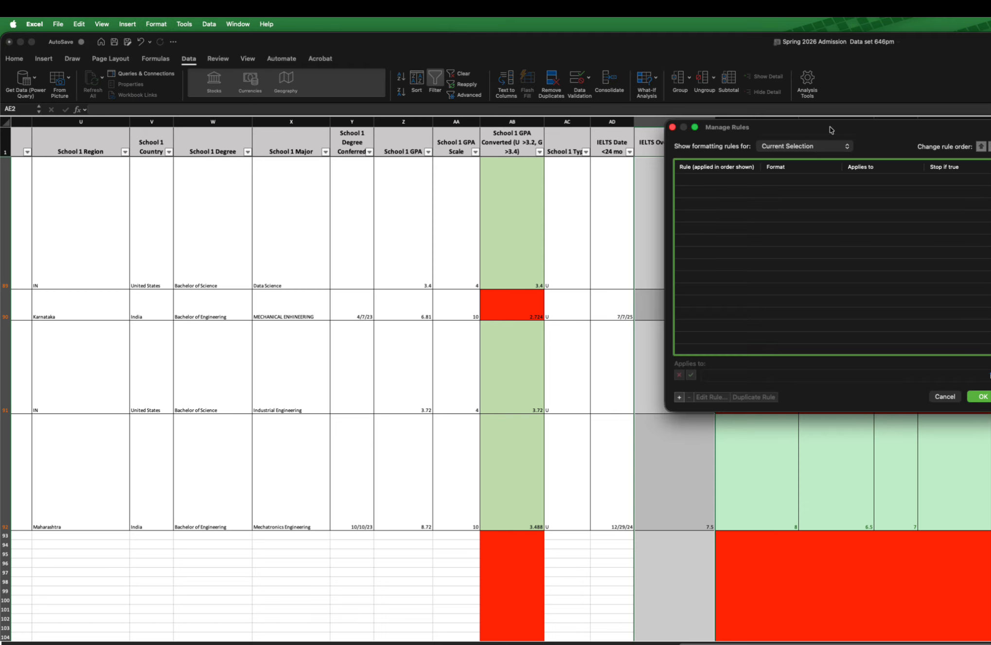
drag(833, 130, 638, 231)
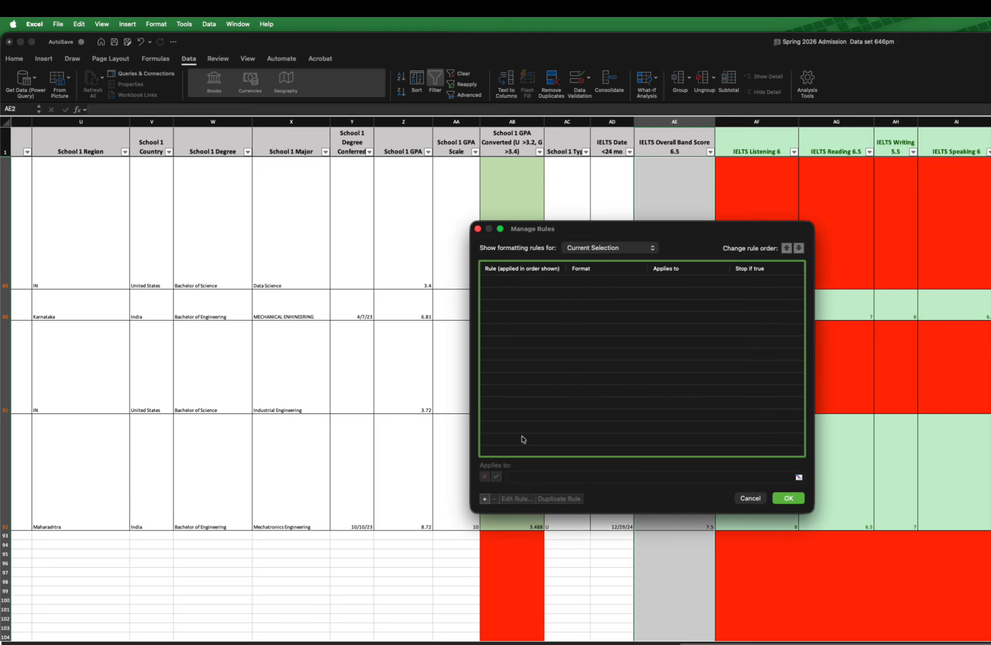
click(484, 499)
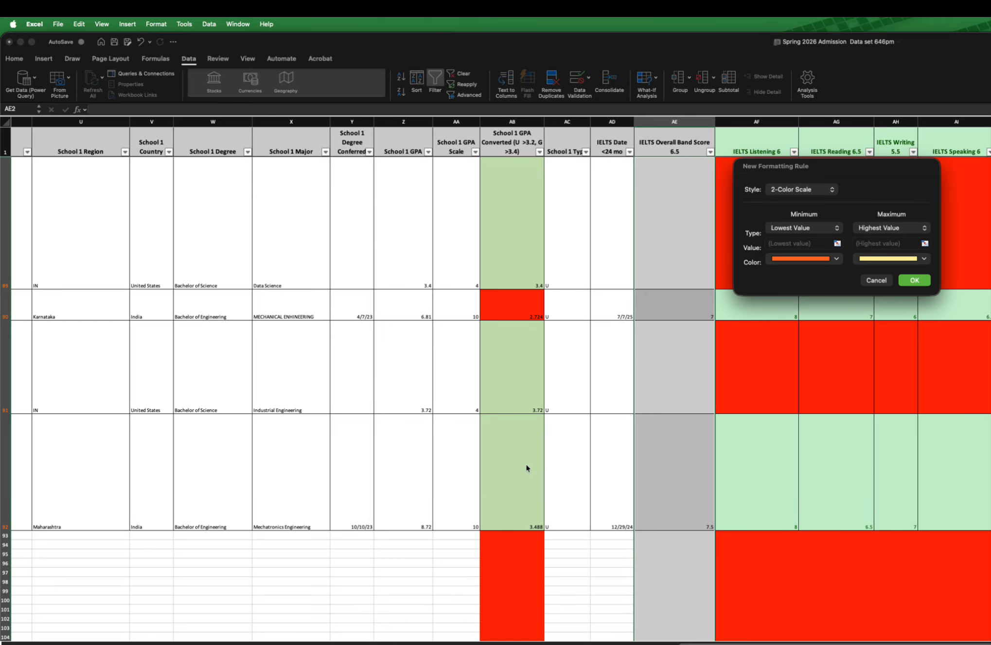
drag(877, 173, 745, 326)
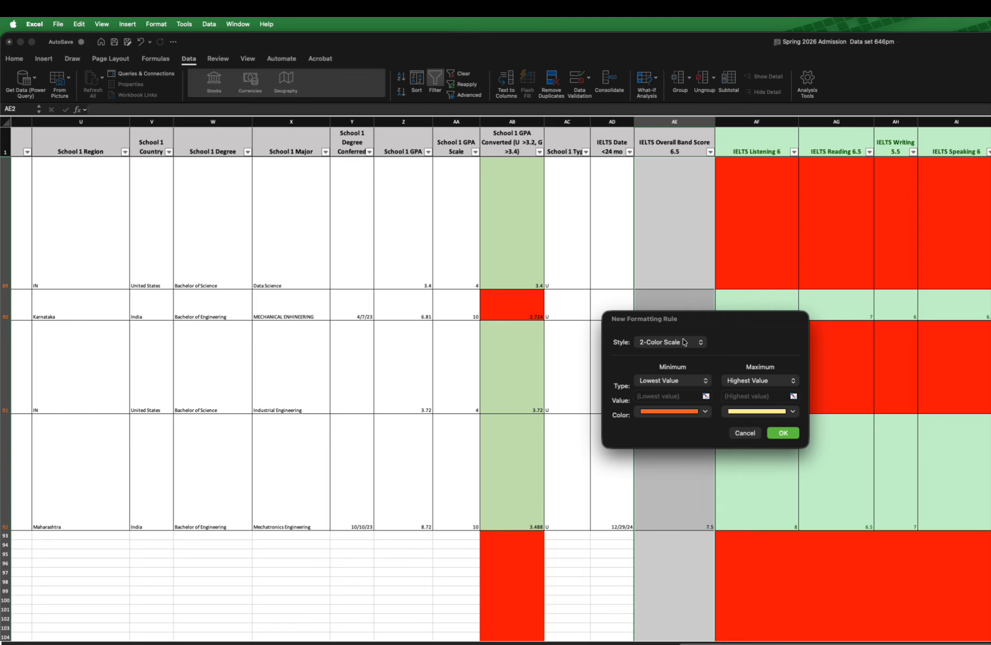
click(684, 342)
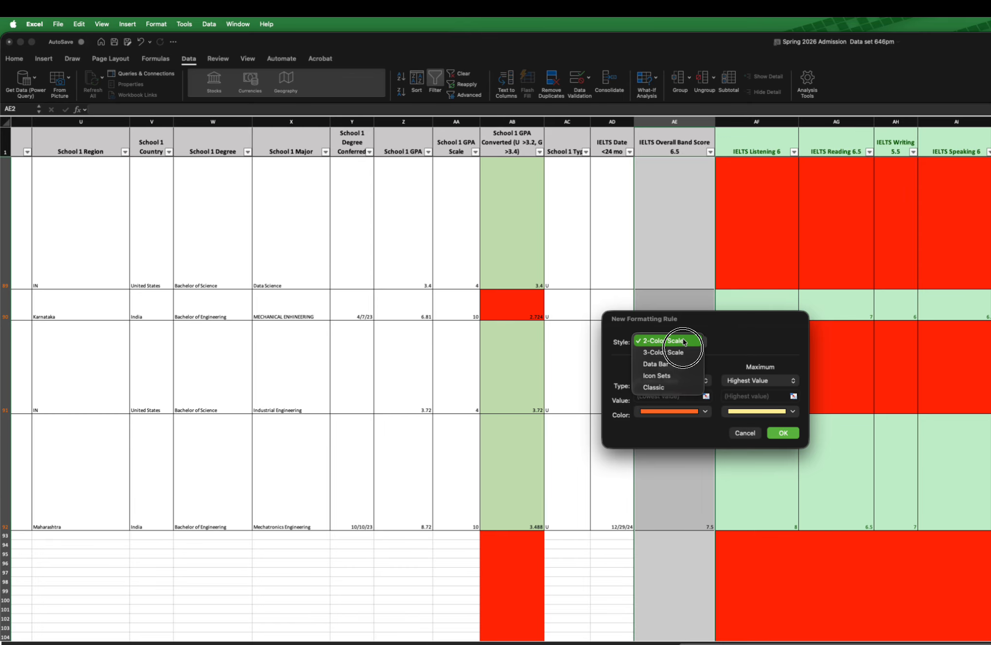
click(661, 388)
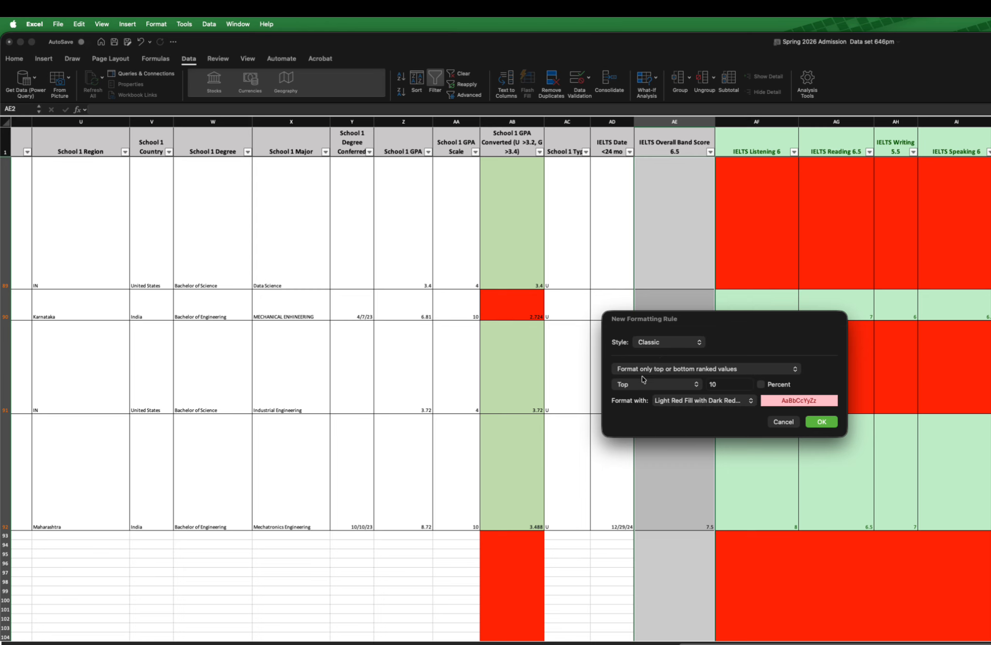
Step: Make the rule format only cells that contain a cell value less than a threshold
click(675, 370)
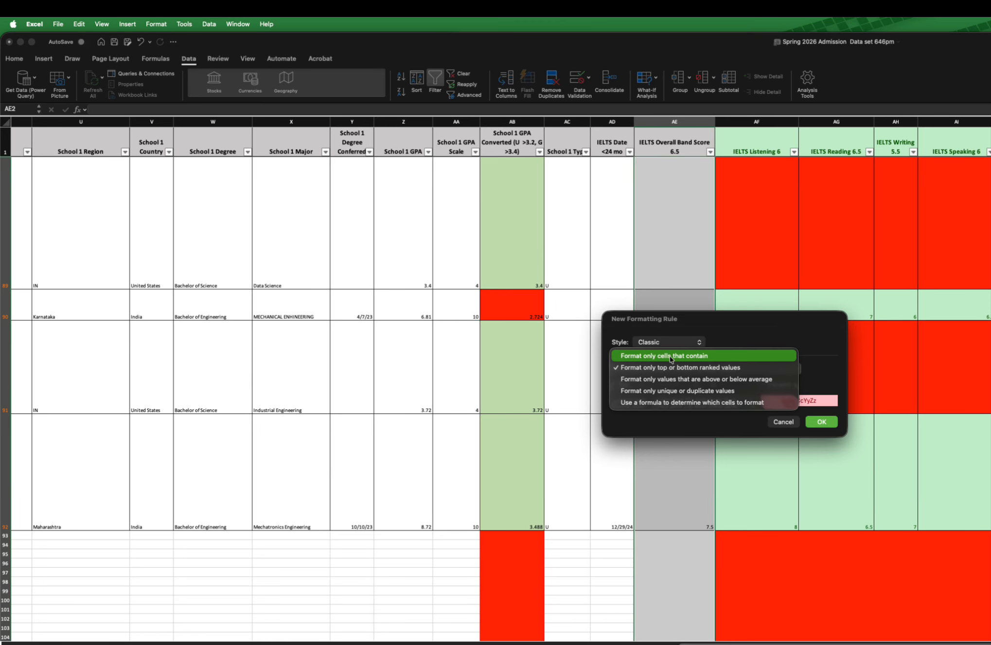
click(692, 353)
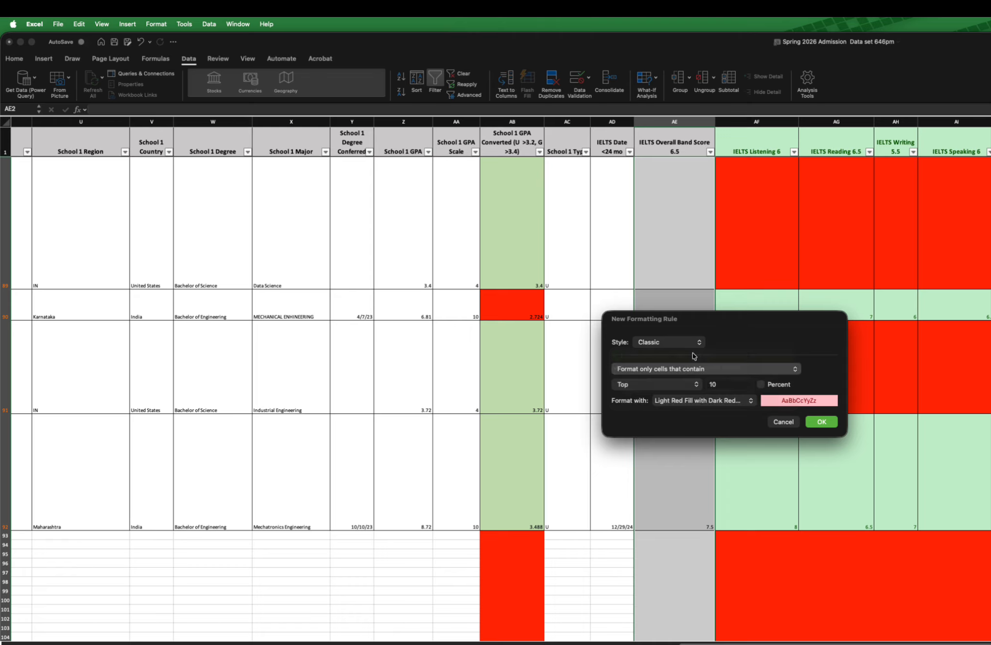
click(676, 388)
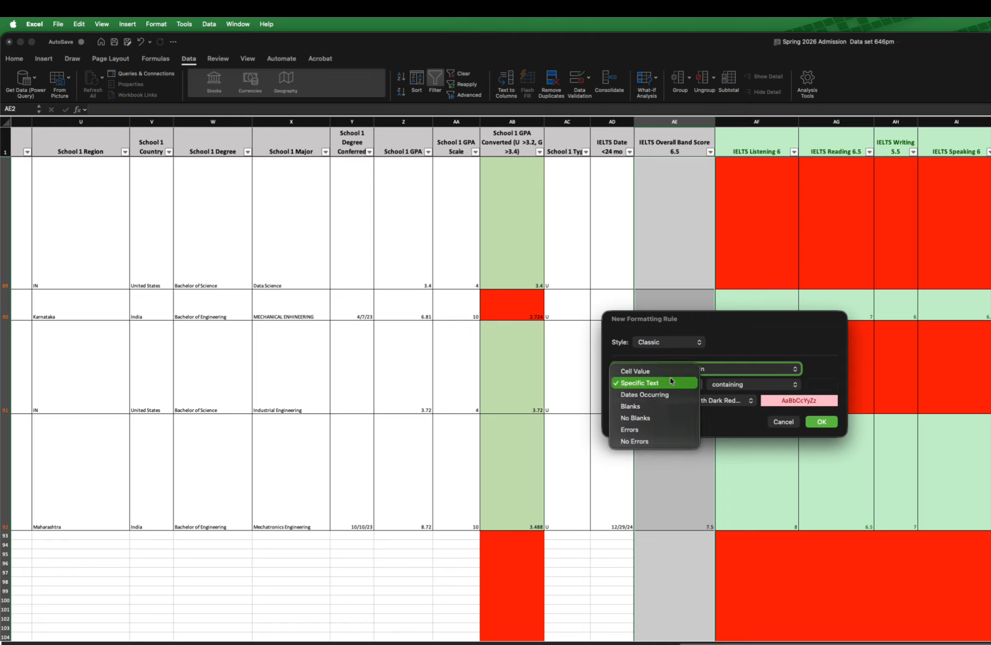
click(665, 372)
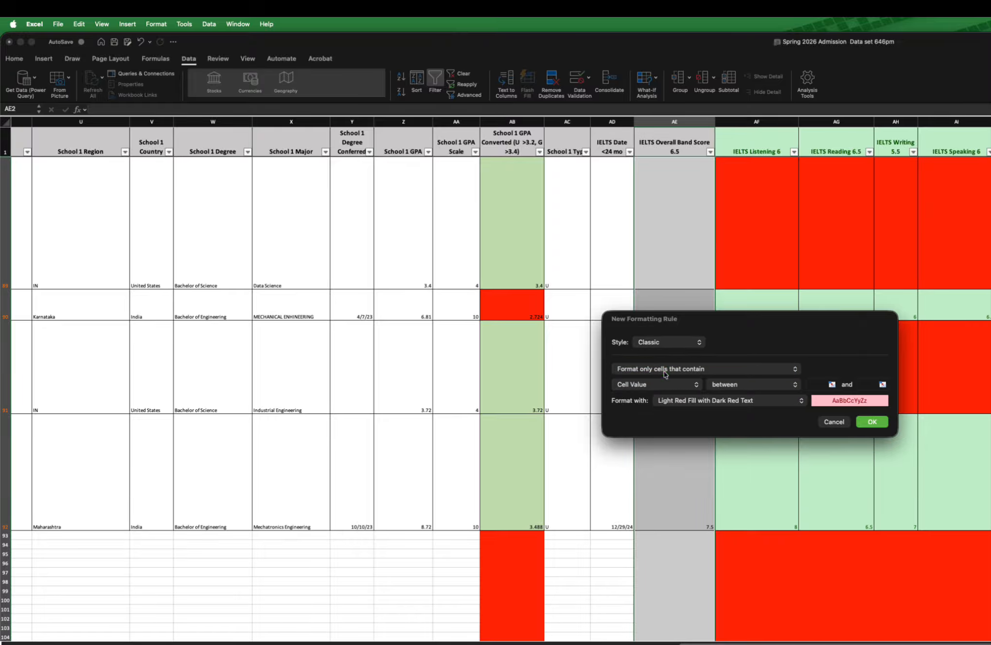
click(734, 388)
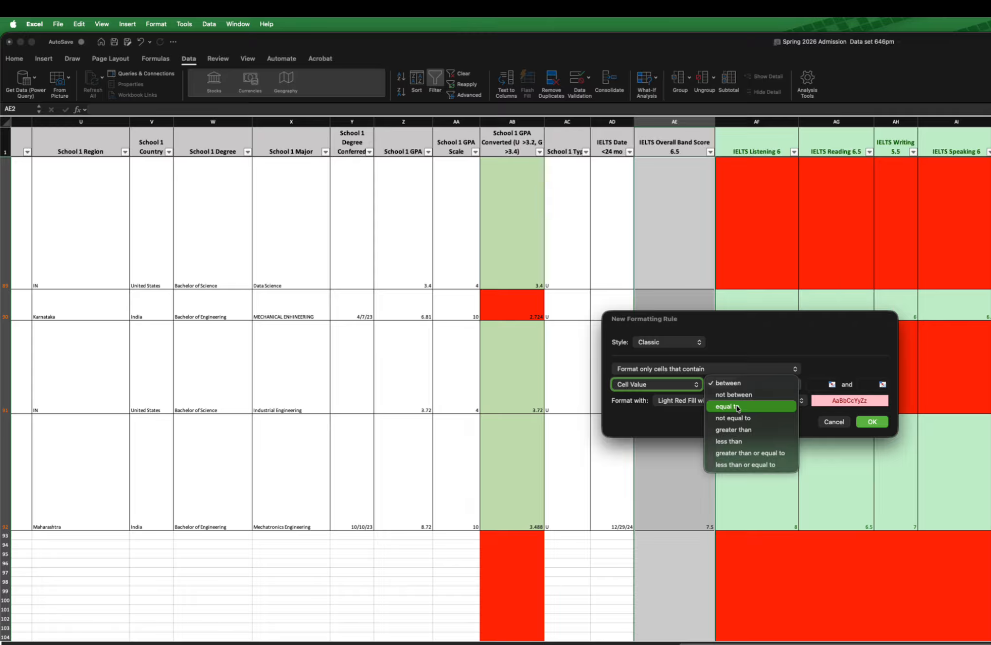
click(735, 442)
click(718, 422)
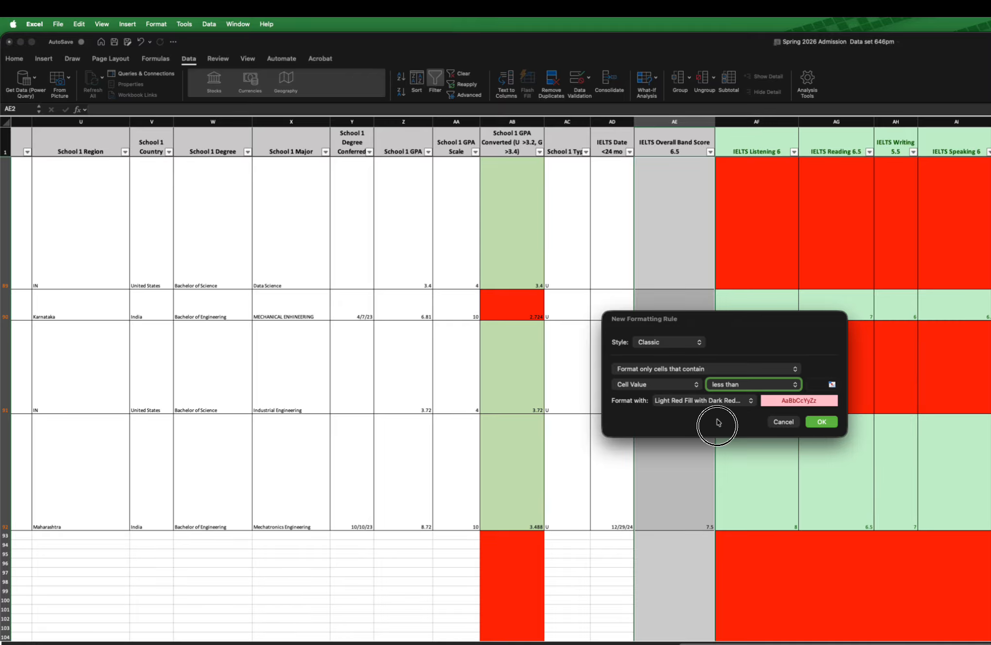
Step: Give the rule a custom format with a standard red background fill
click(685, 402)
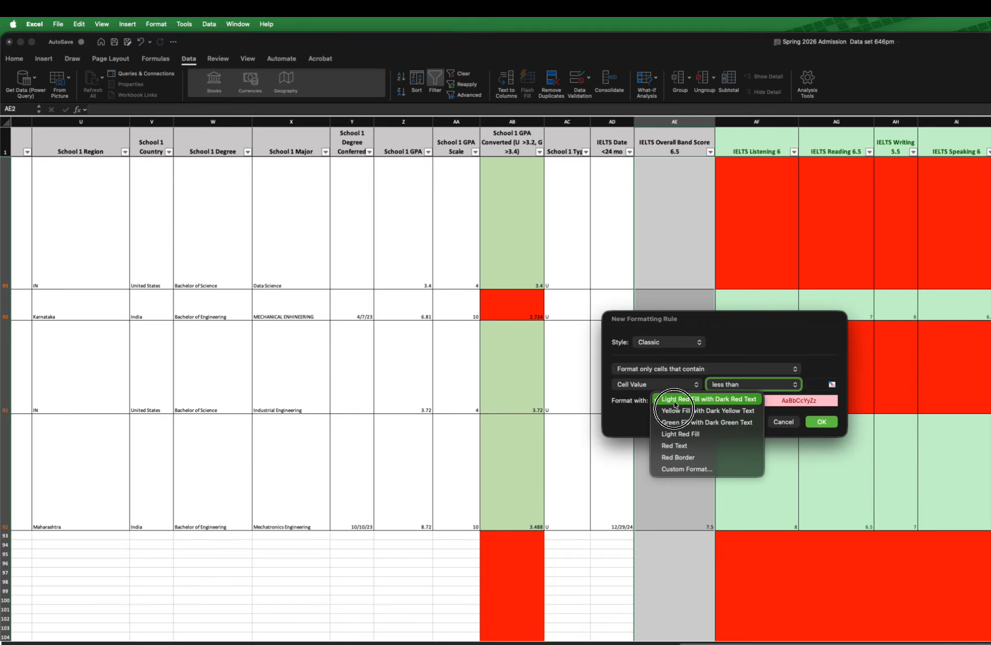
click(696, 468)
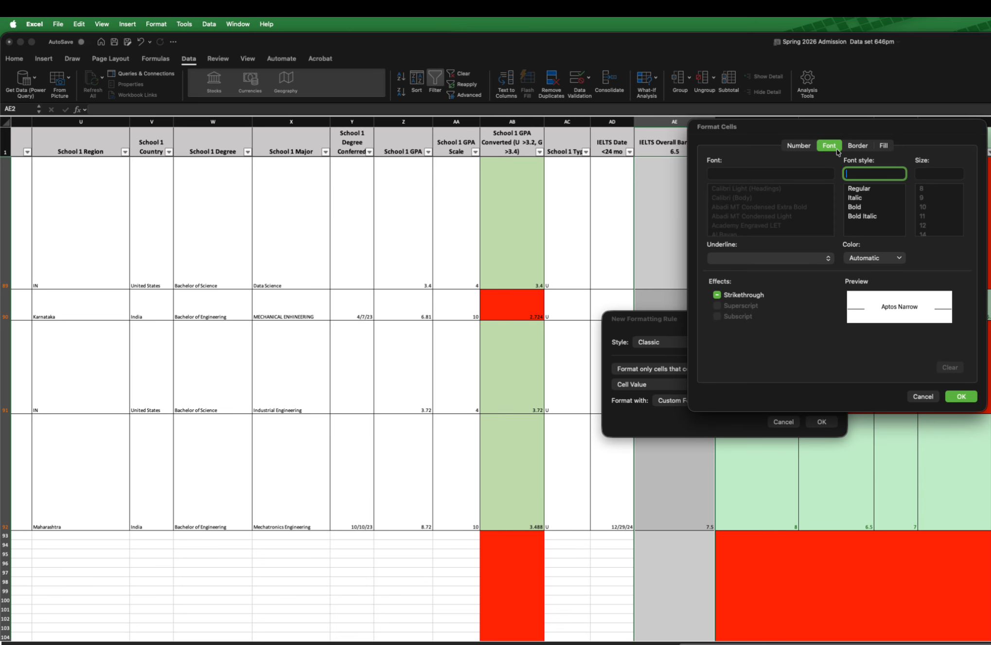
click(883, 146)
click(761, 182)
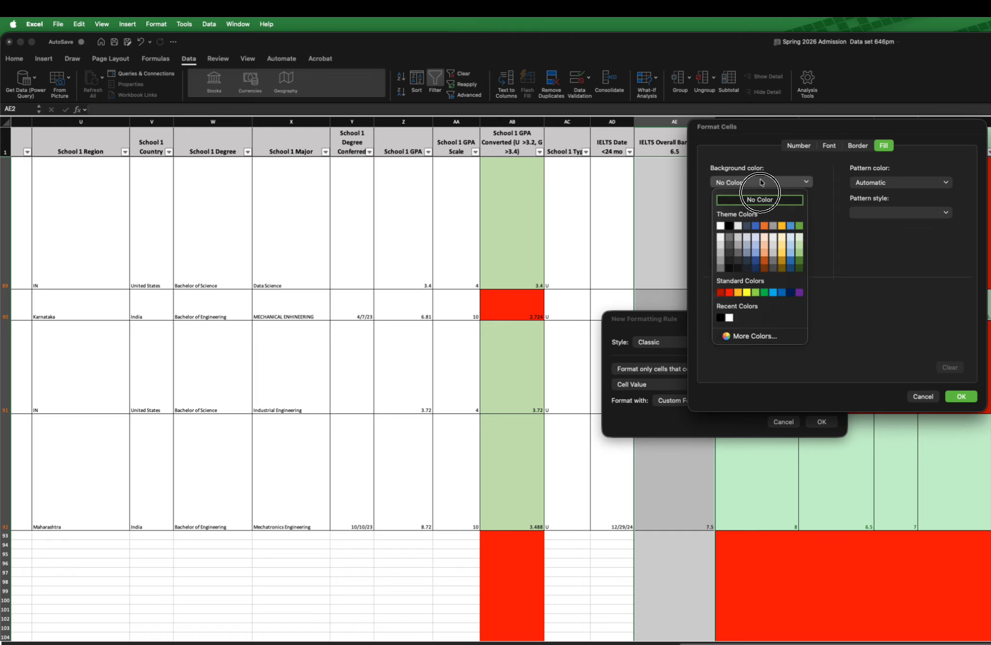
click(729, 293)
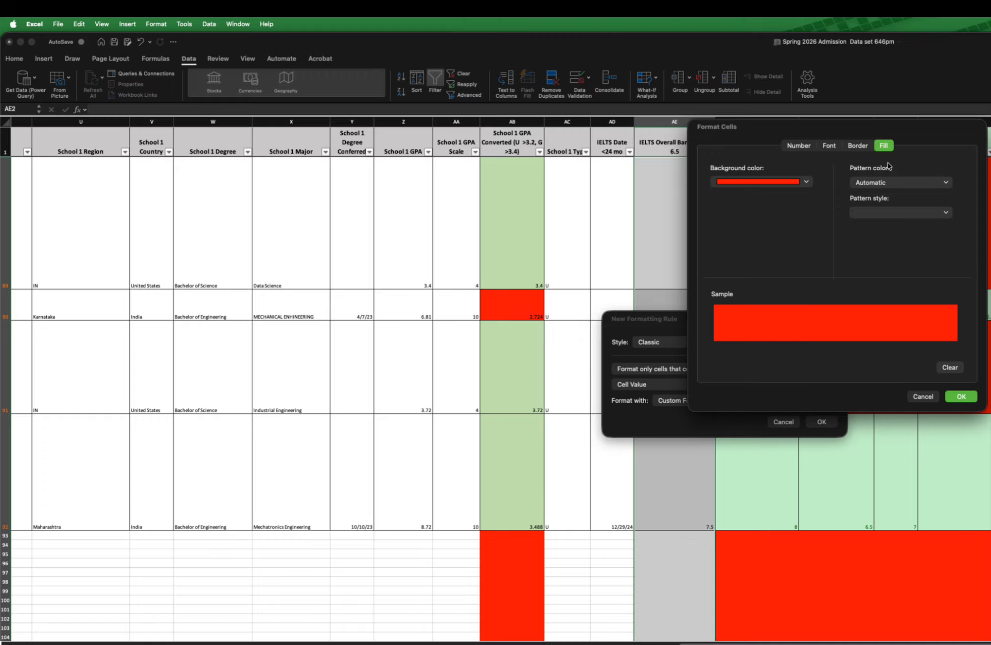
click(959, 396)
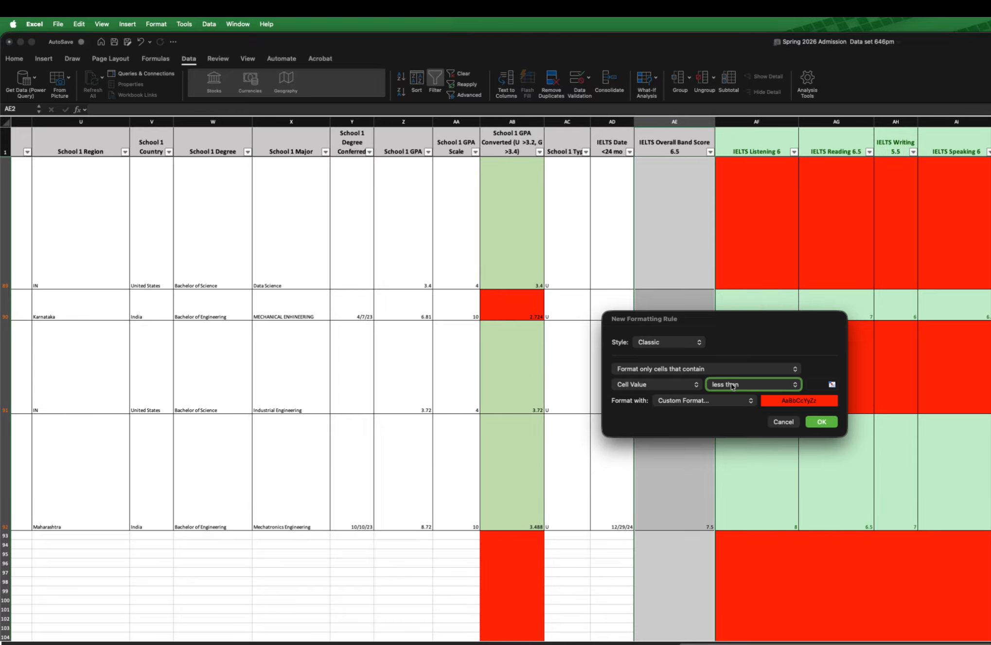
Step: Set the less-than threshold to 6.5 and apply the rule to the IELTS Overall Band Score cells
click(821, 384)
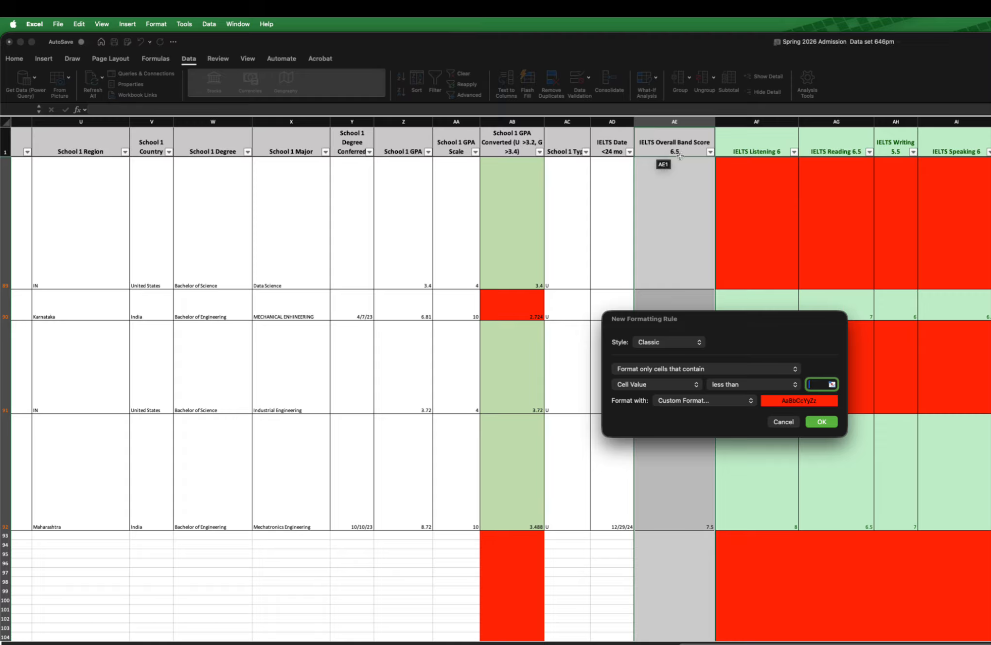
click(817, 386)
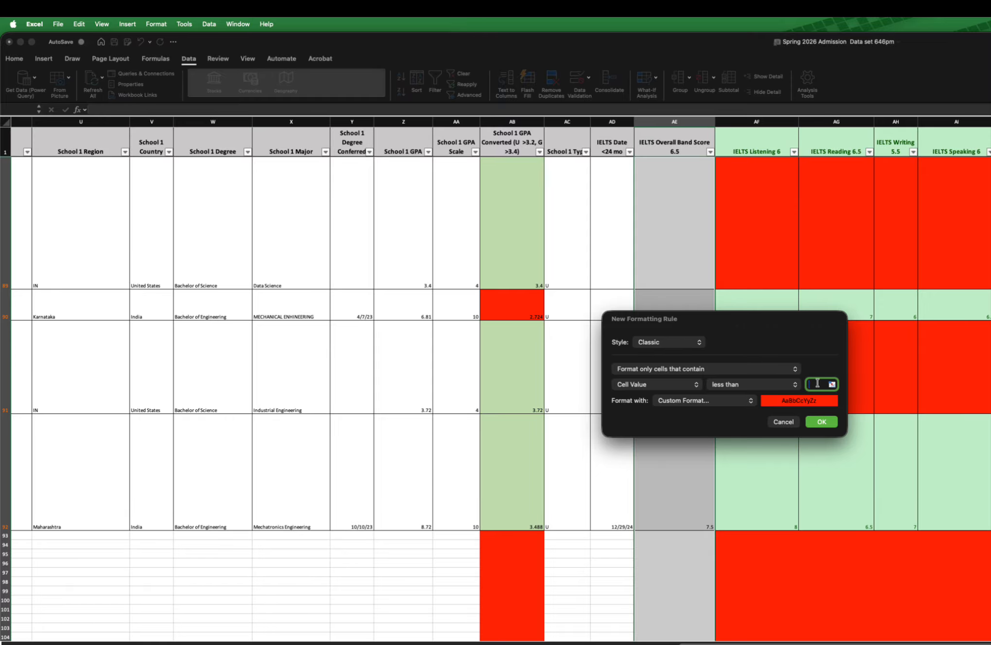
text(6.5)
click(821, 421)
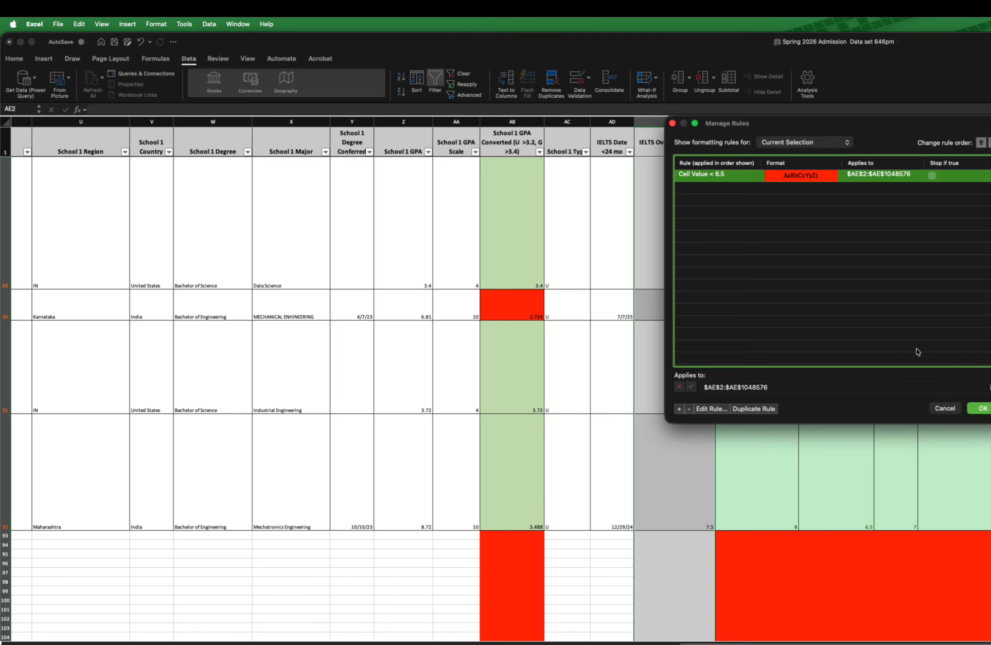
drag(864, 125, 766, 165)
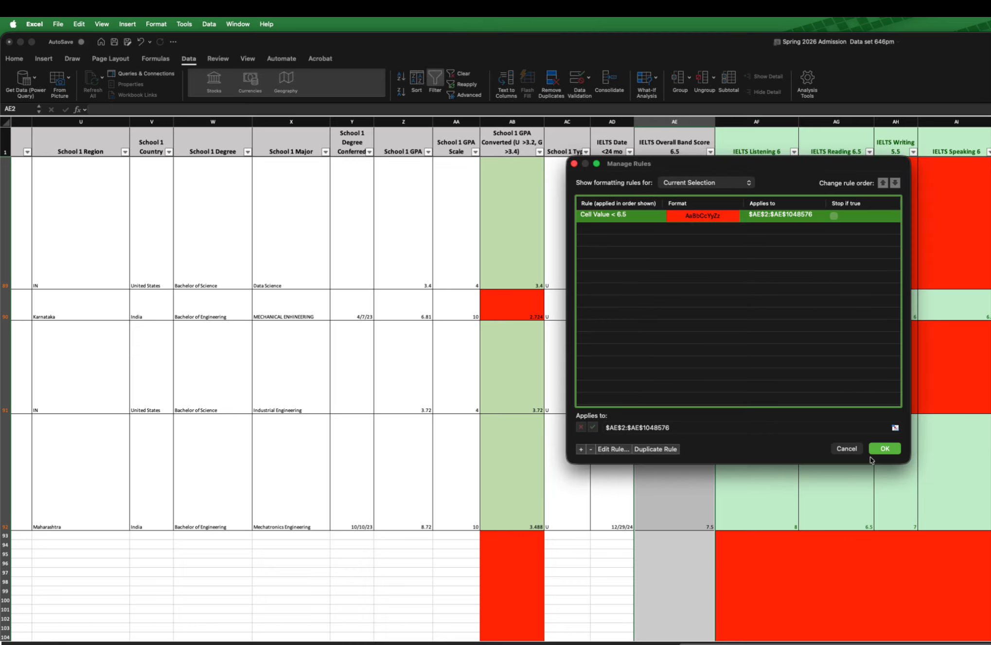
click(884, 449)
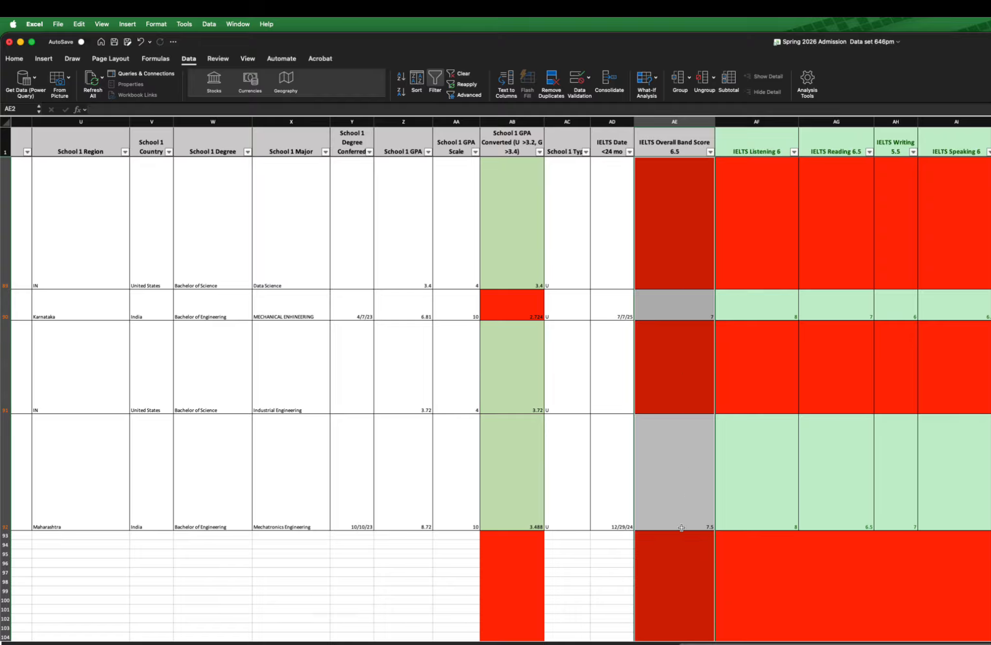
scroll(681, 528, down, 3)
scroll(681, 527, down, 3)
scroll(681, 527, up, 5)
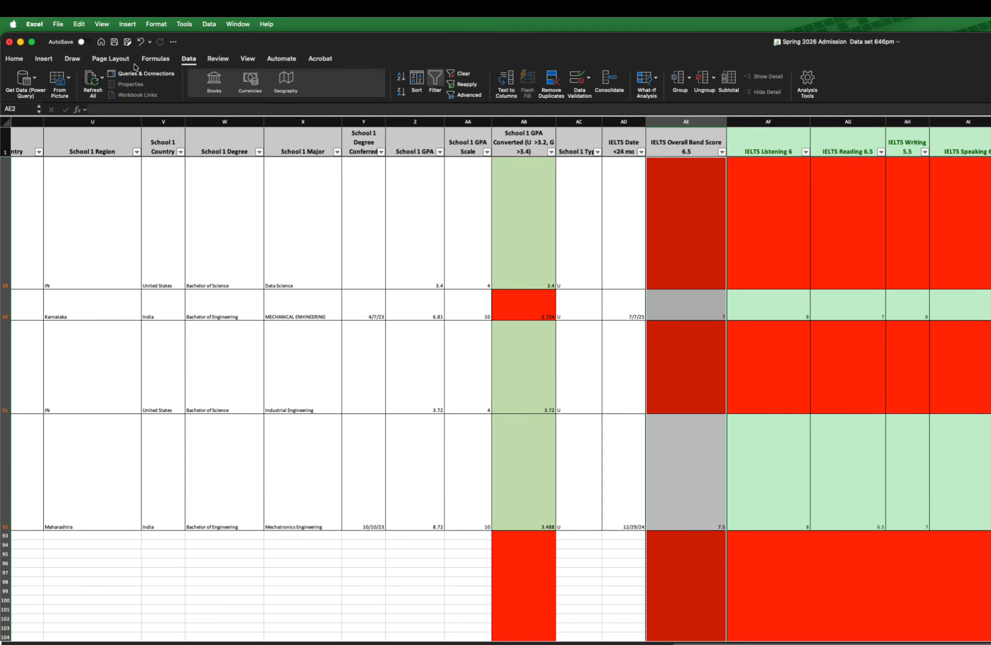
Step: Add a second conditional formatting rule for the selected IELTS Overall Band Score cells using the Classic style
click(156, 24)
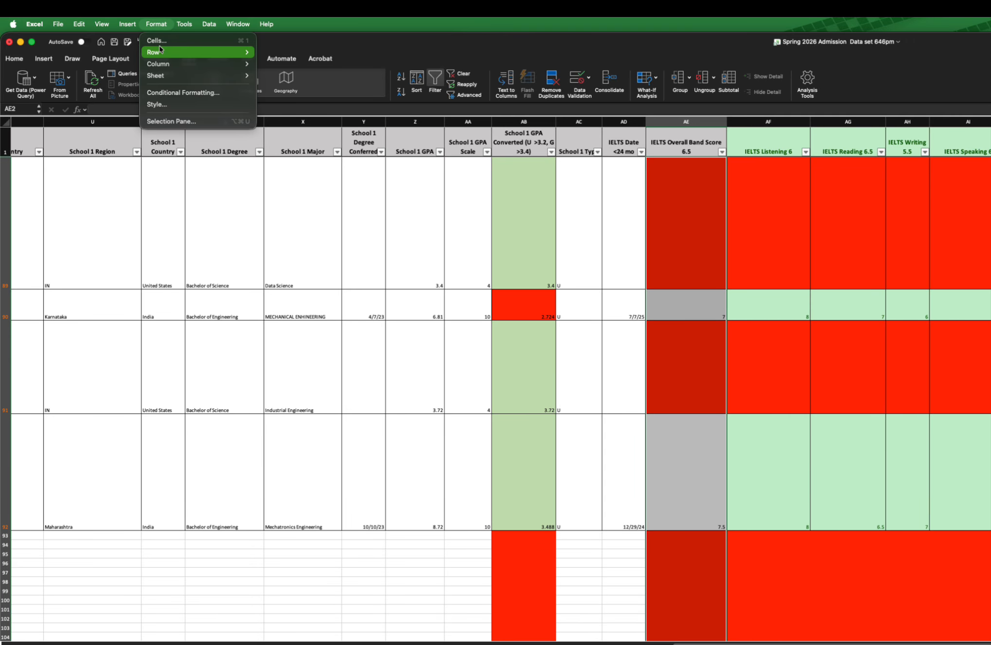
click(176, 94)
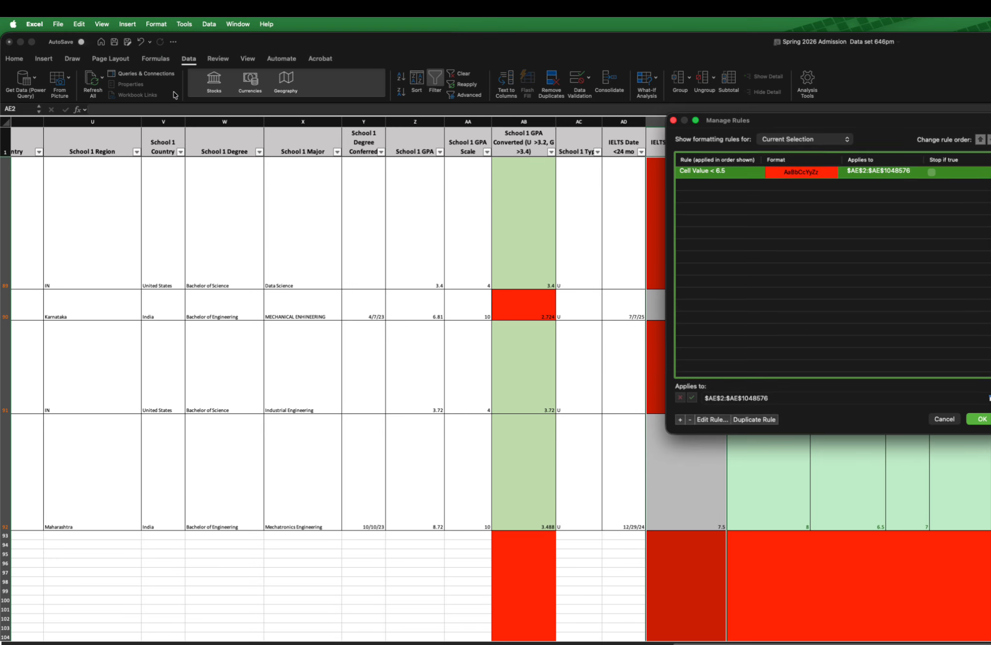
click(678, 421)
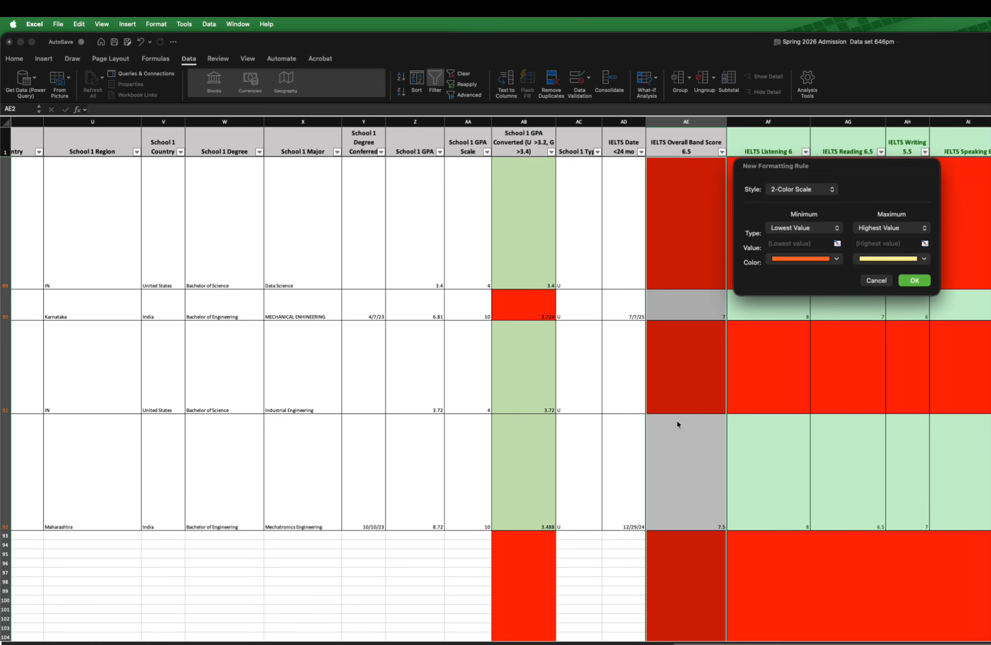
click(799, 187)
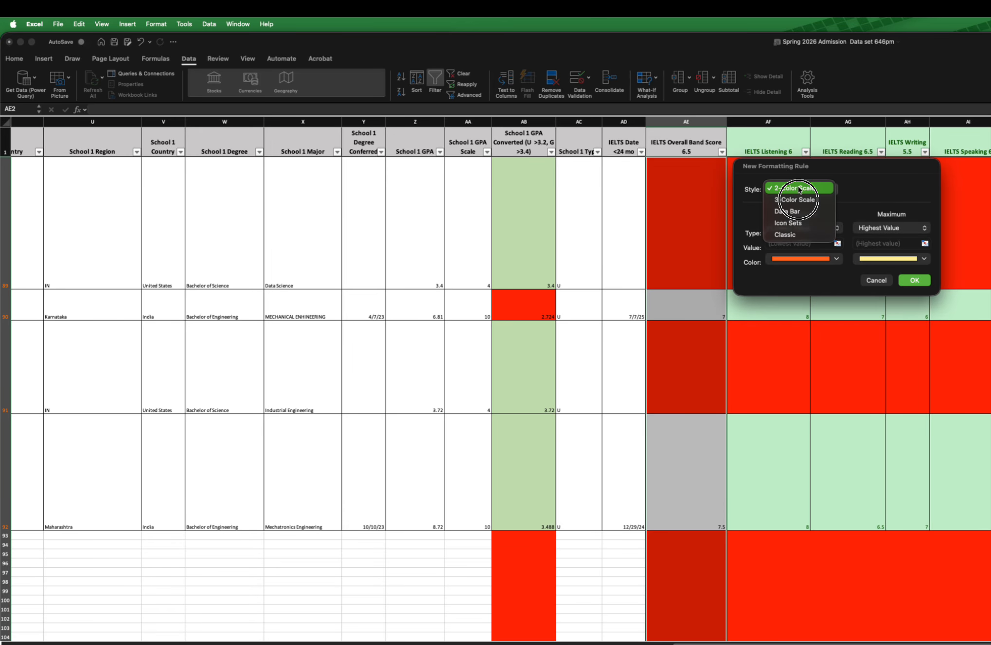
click(791, 235)
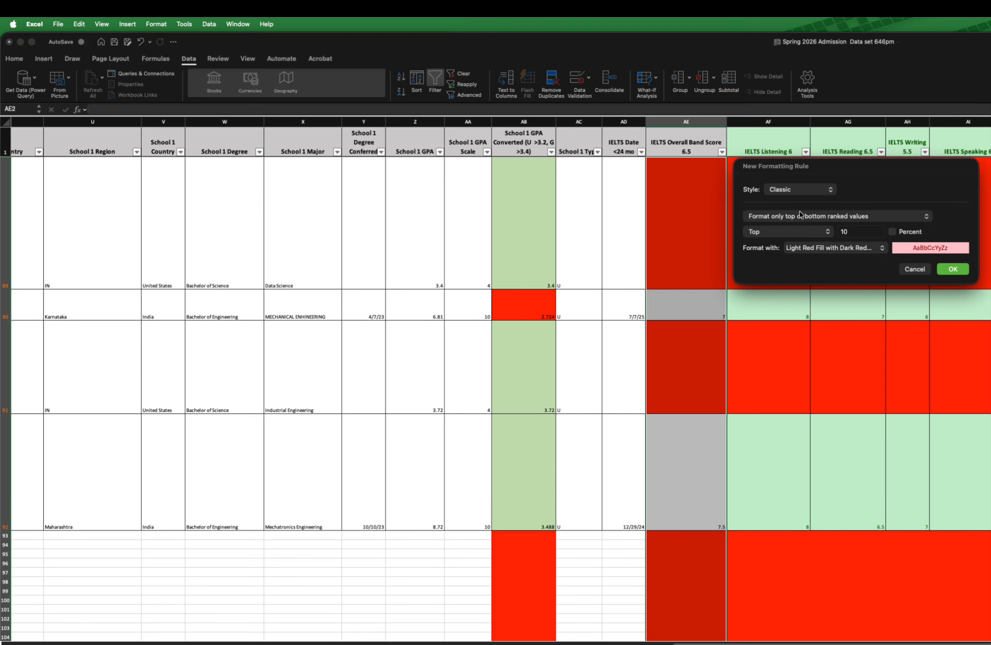
Step: Make the second rule format only cells that contain a cell value greater than or equal to a threshold
click(802, 216)
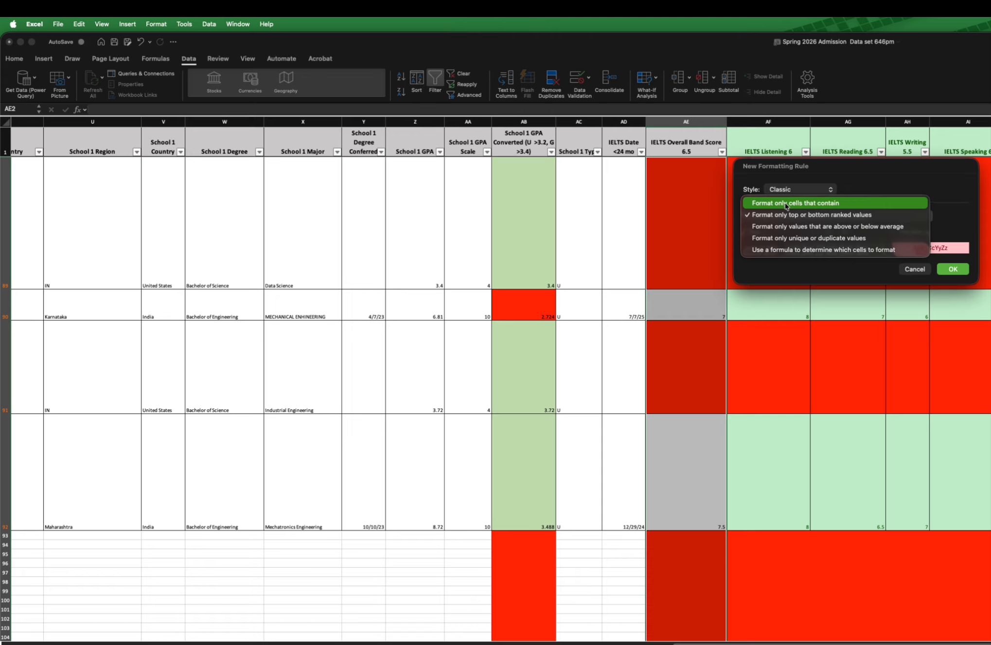
click(834, 208)
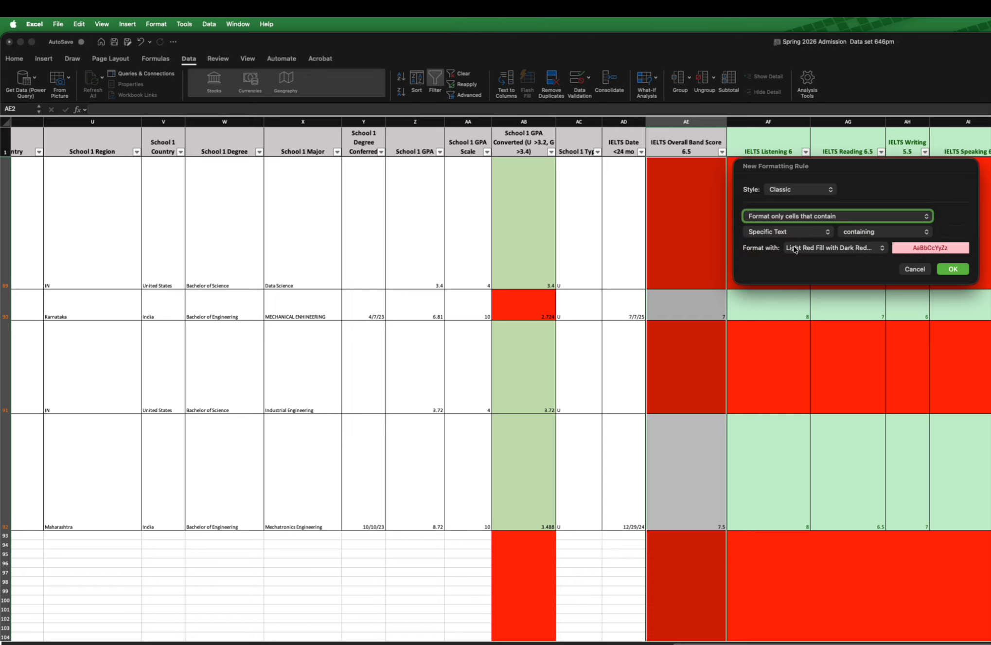
click(788, 232)
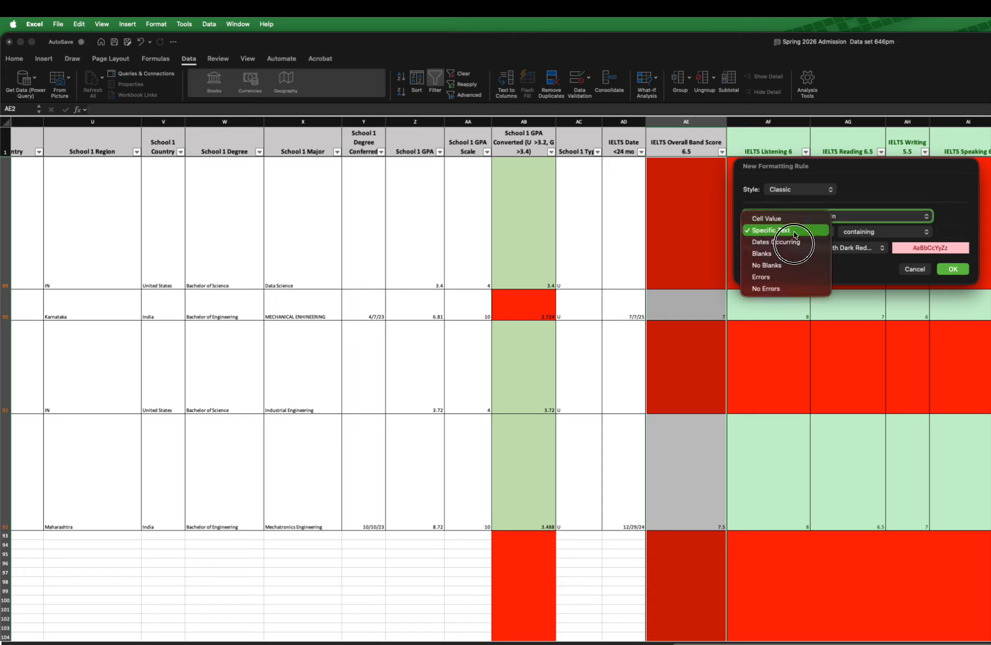
click(790, 219)
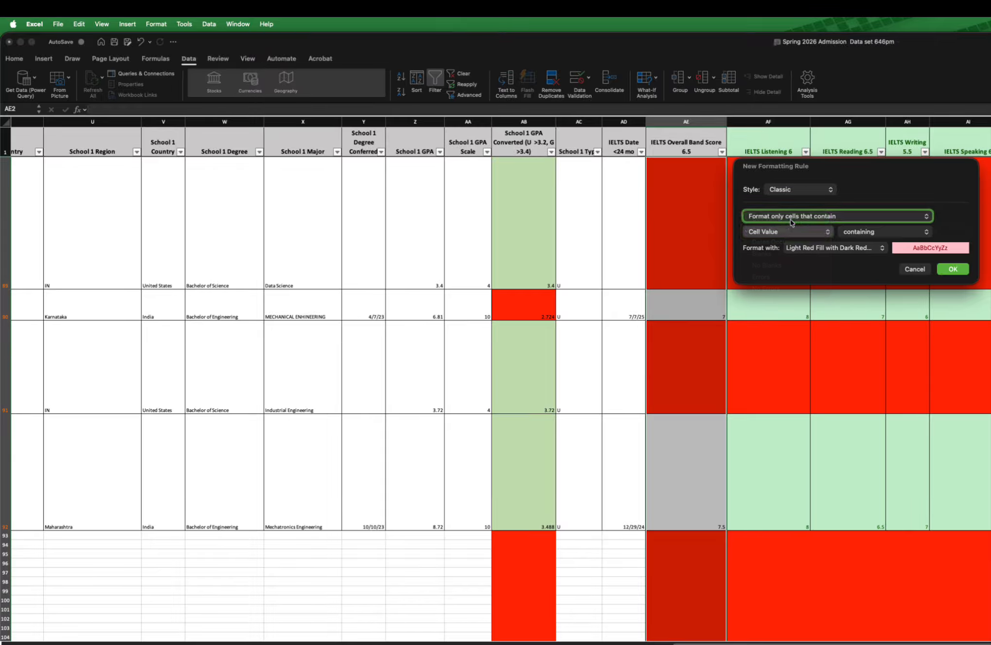
click(877, 234)
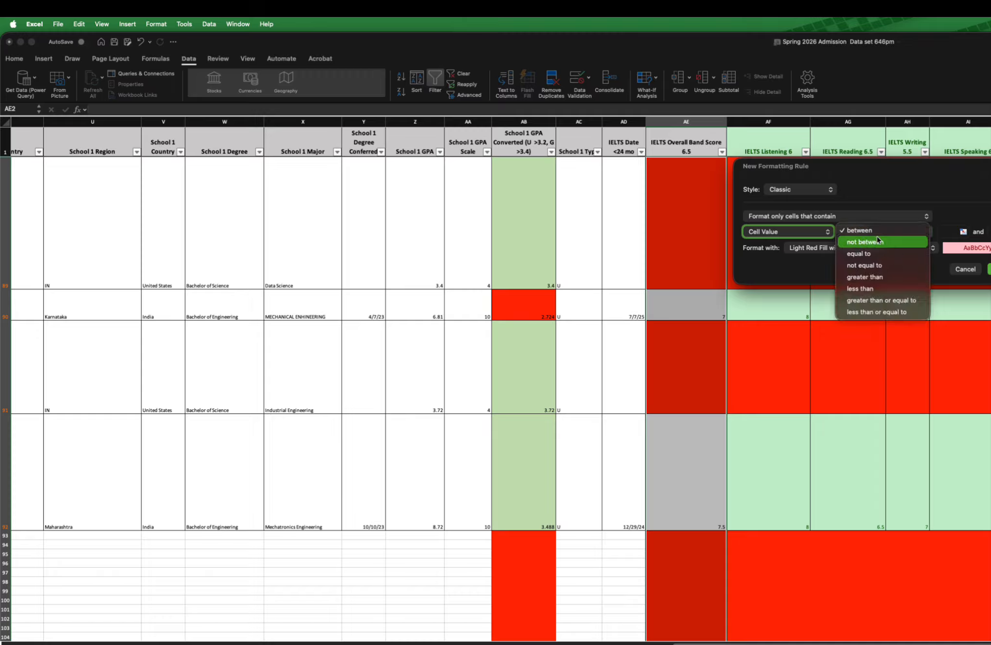
click(886, 302)
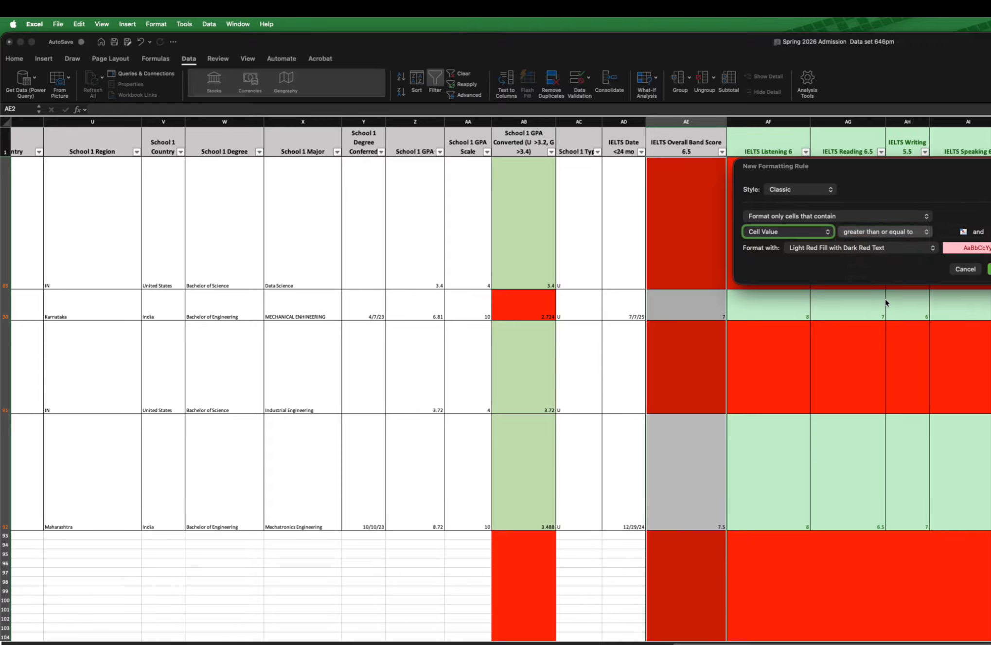
Step: Give the greater-than-or-equal rule a custom format with a light green theme color as background fill
drag(879, 171, 654, 287)
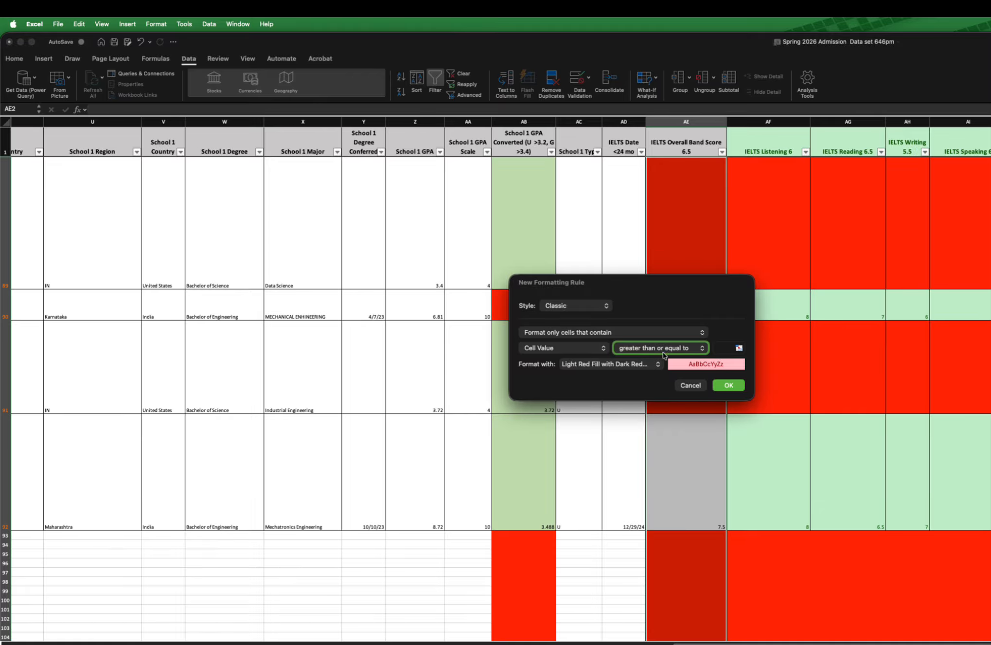
click(613, 366)
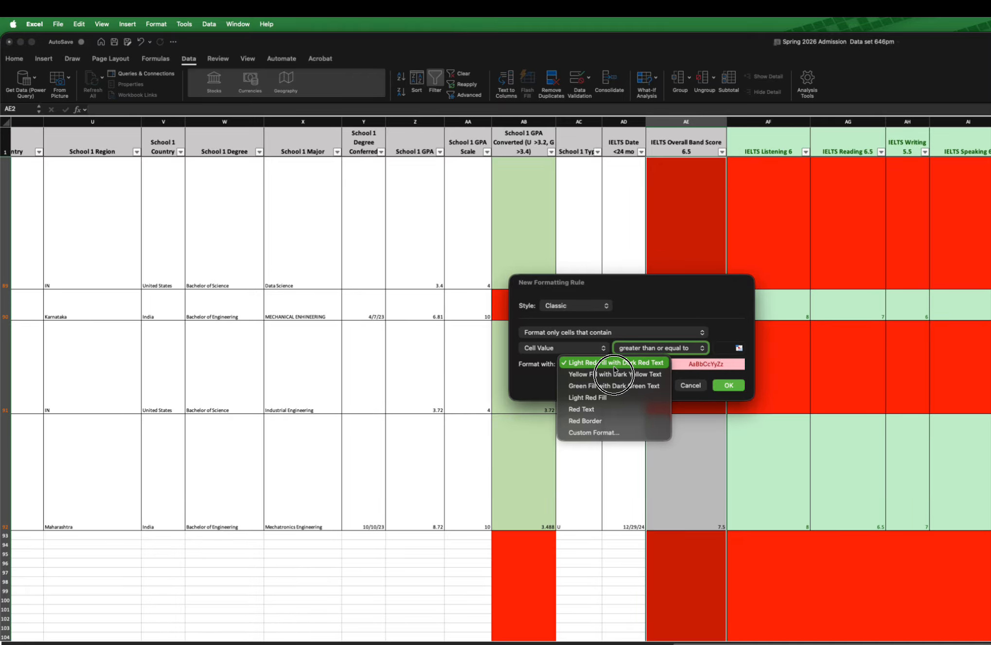
click(612, 432)
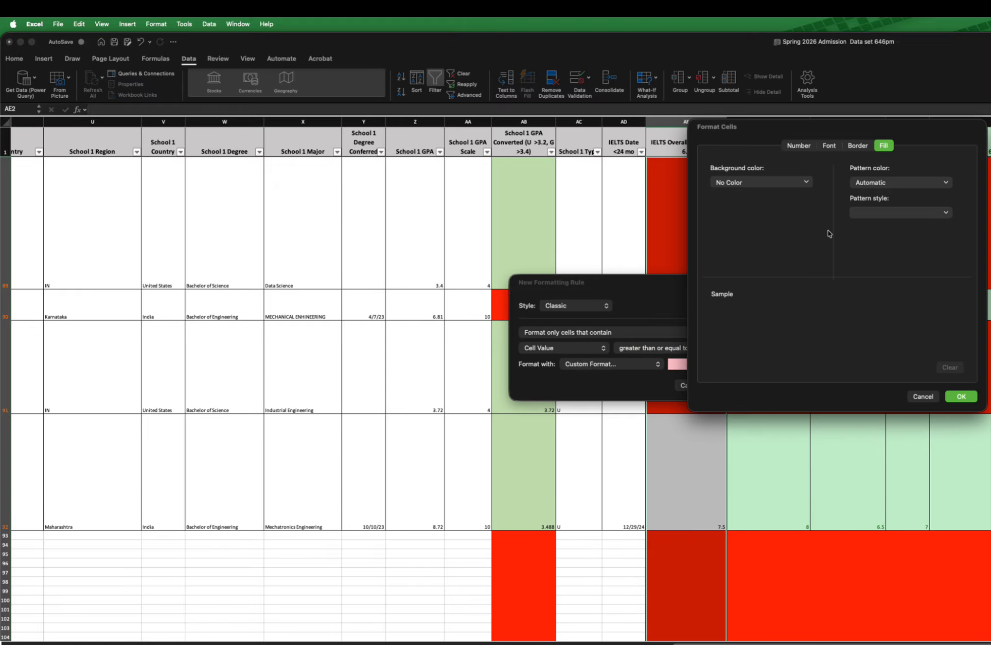
drag(861, 129, 765, 208)
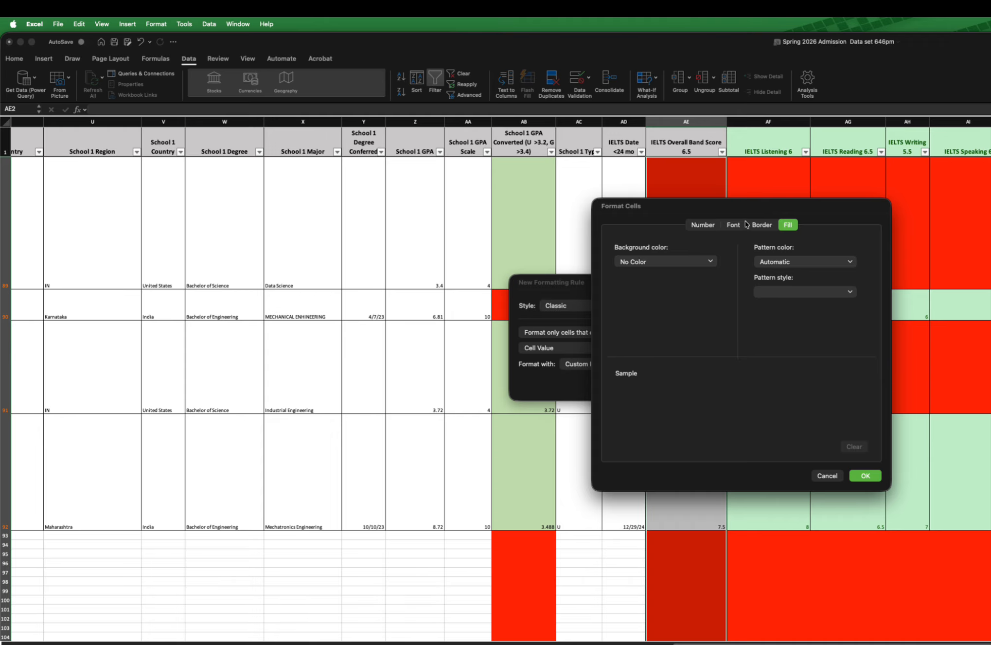
click(786, 226)
click(695, 266)
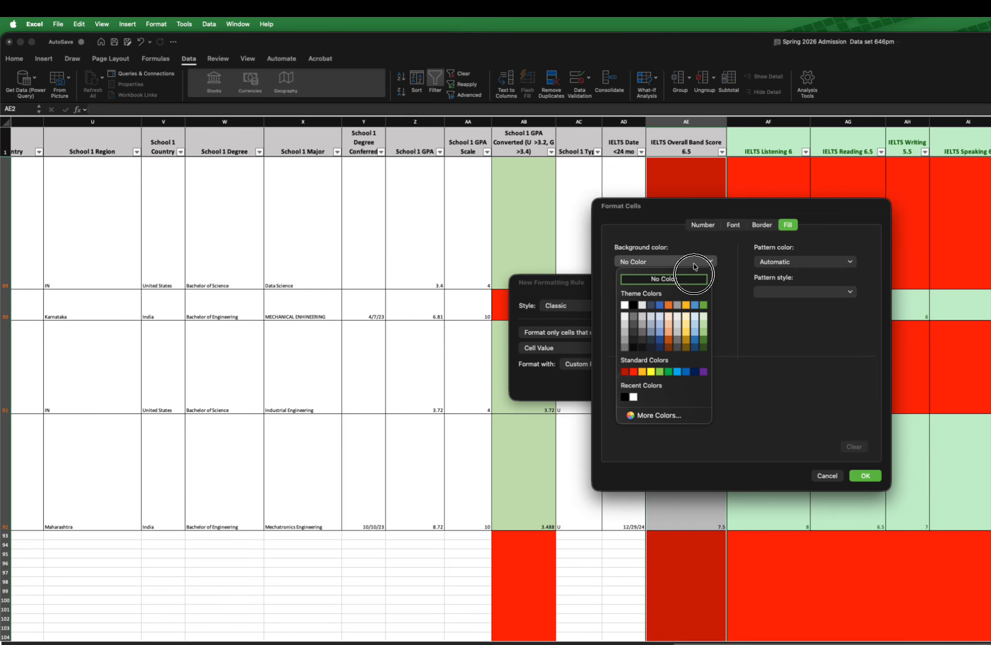
click(703, 327)
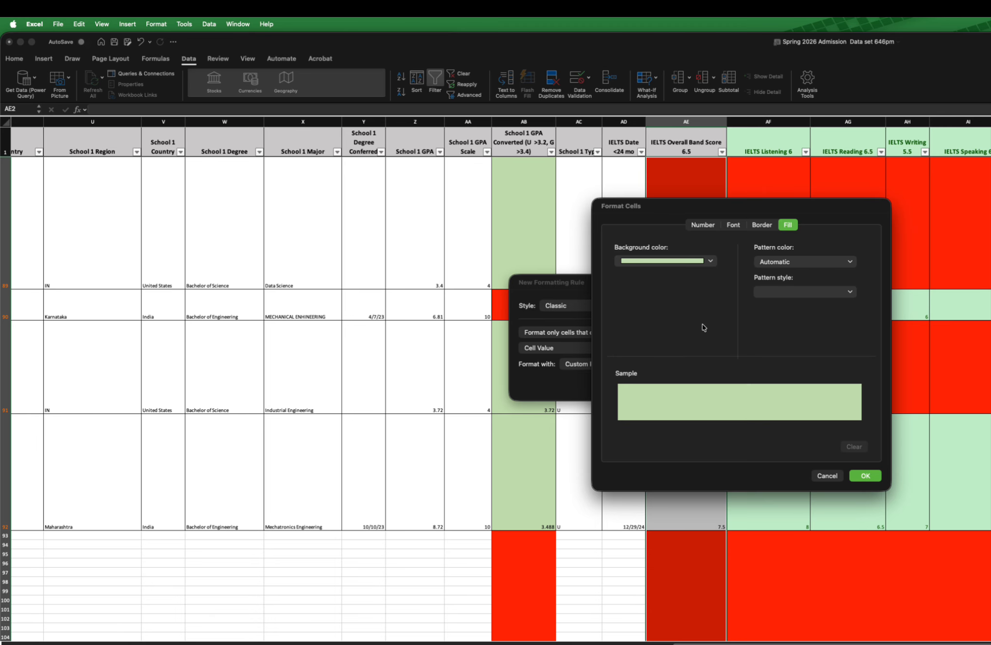
click(867, 476)
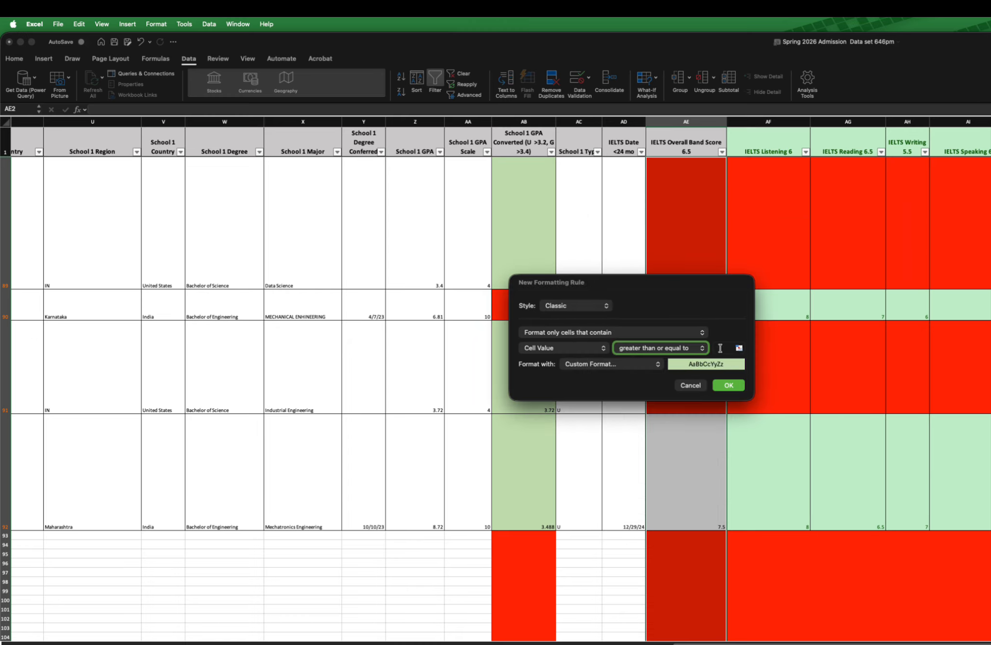
Step: Set the greater-than-or-equal threshold to 6.5 and apply the rules to the IELTS Overall Band Score column
click(720, 346)
text(6.5)
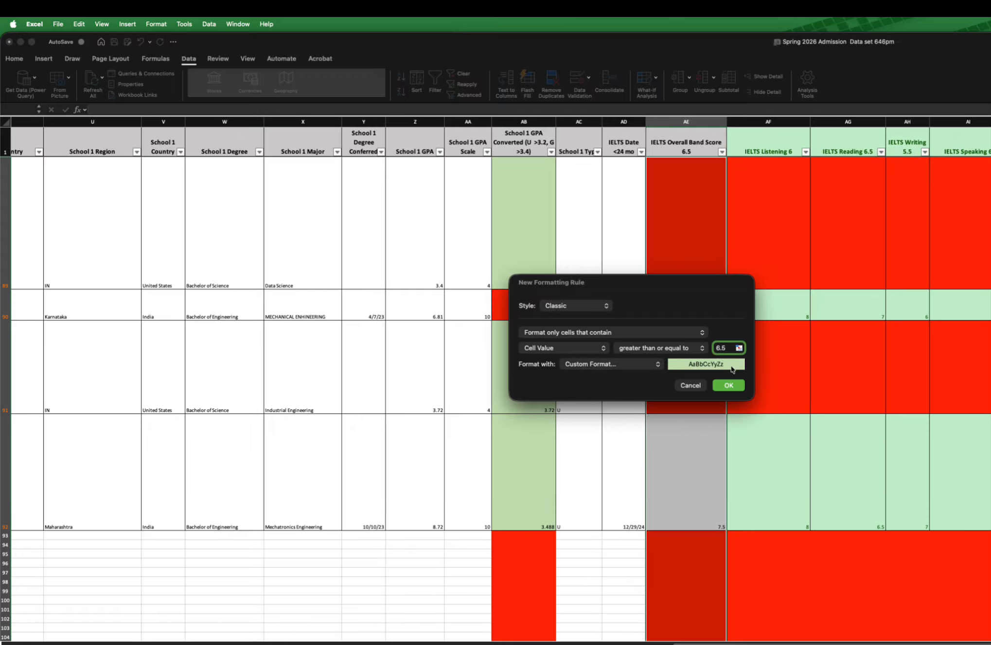
click(729, 385)
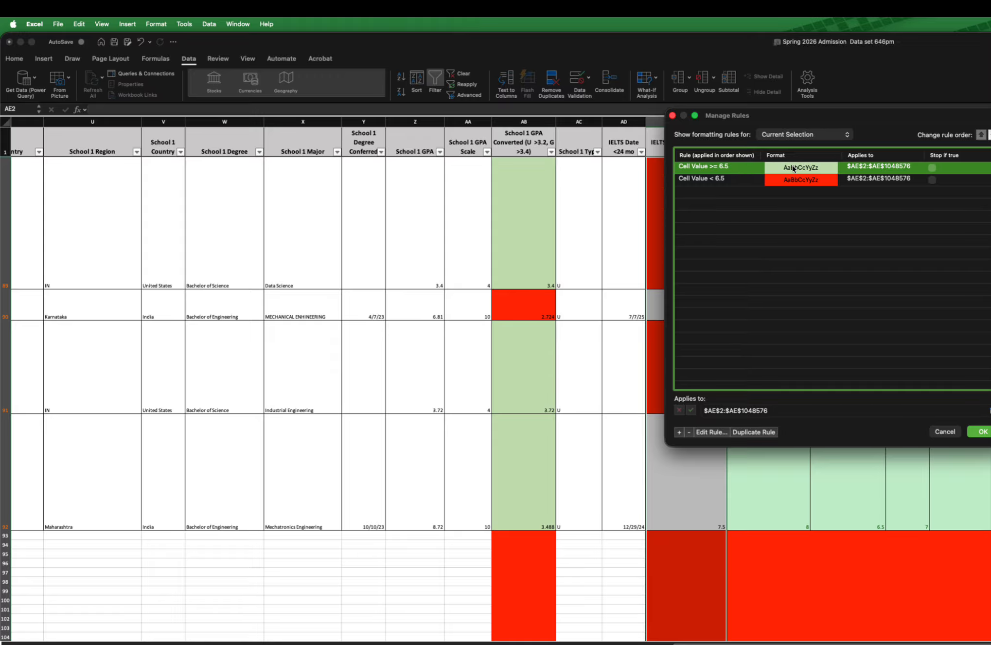
click(688, 182)
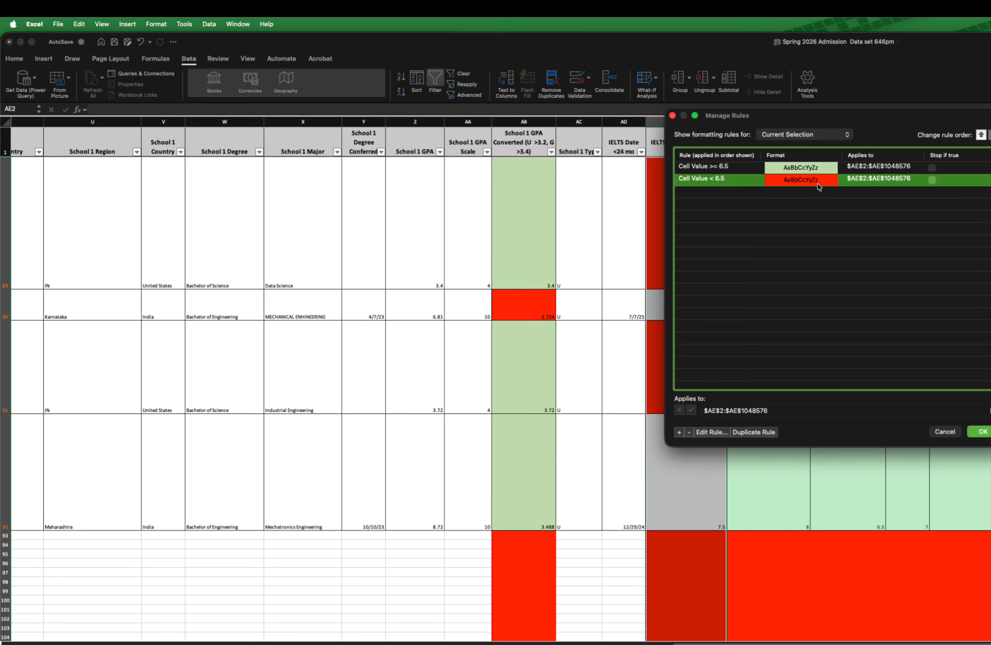
click(978, 432)
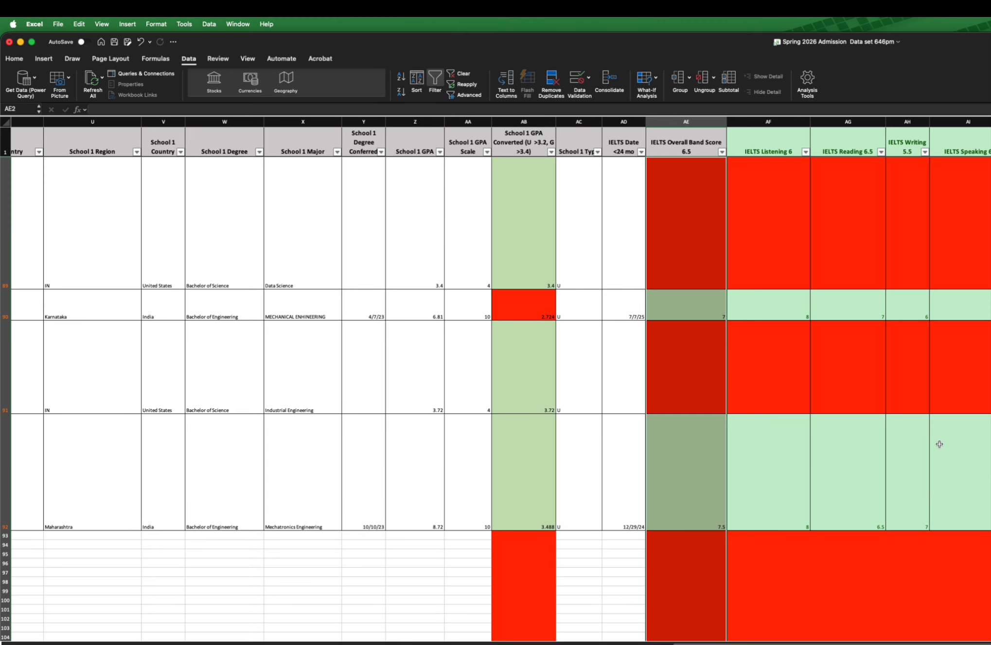
Step: Test the band score formatting by entering 7 in the empty cell AE91 and clearing it again
click(710, 486)
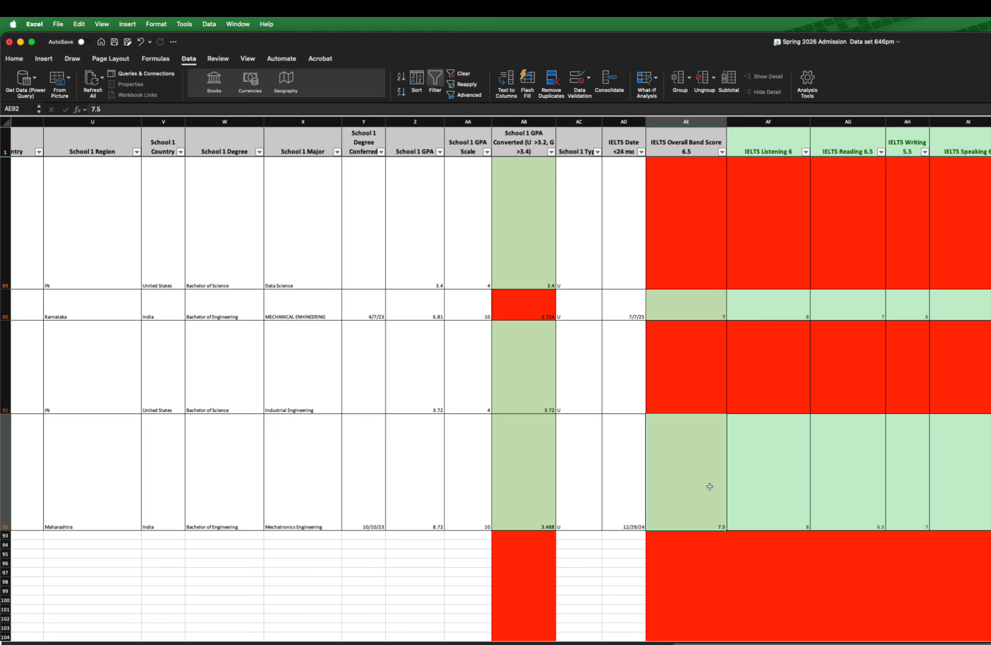
click(697, 370)
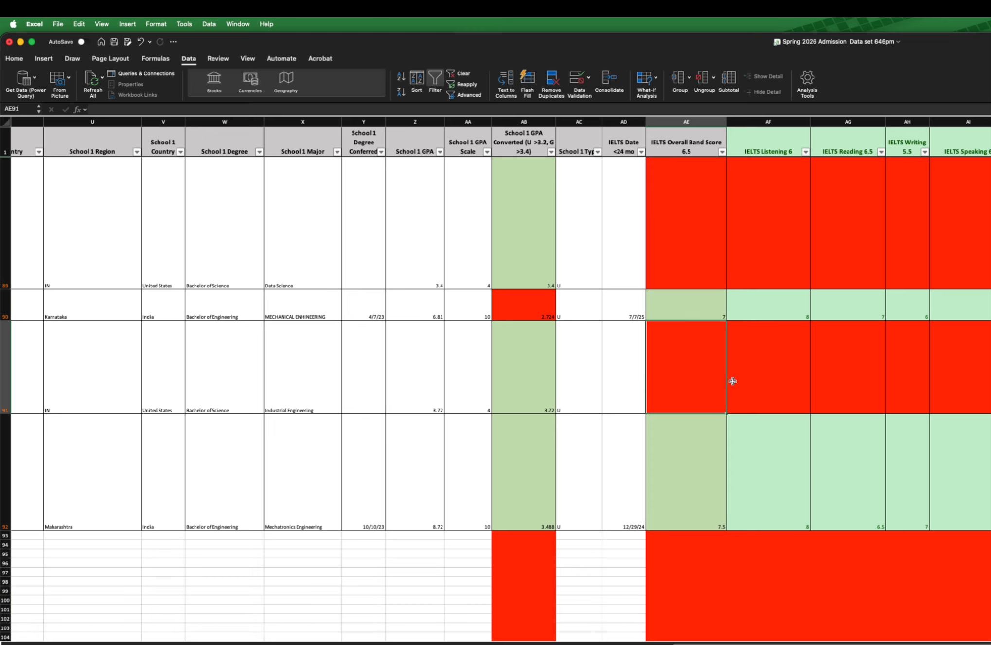
text(7)
key(Return)
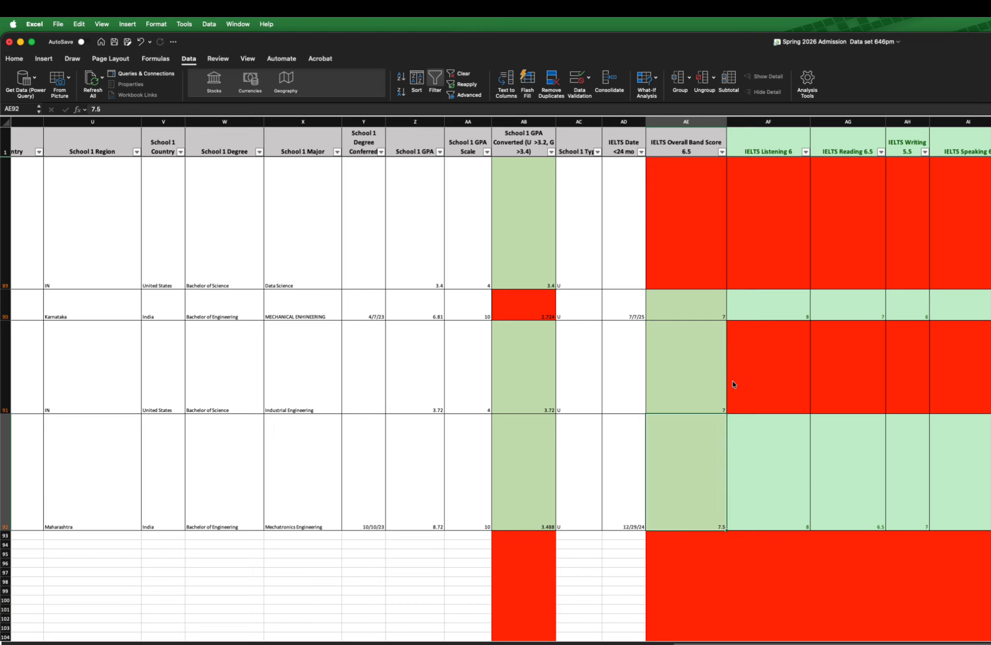
click(705, 385)
key(Delete)
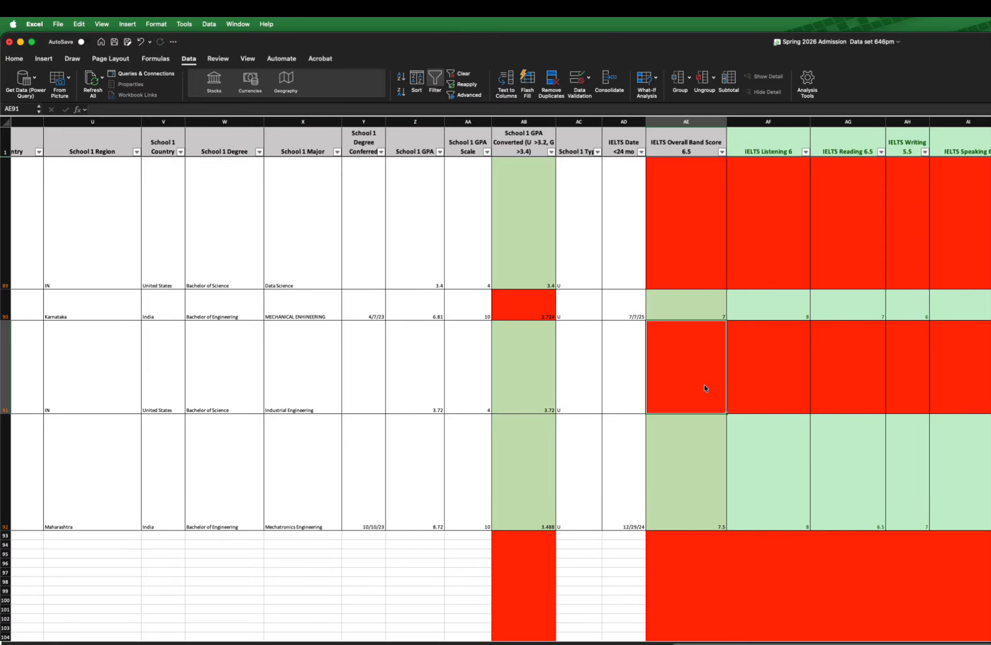
click(741, 468)
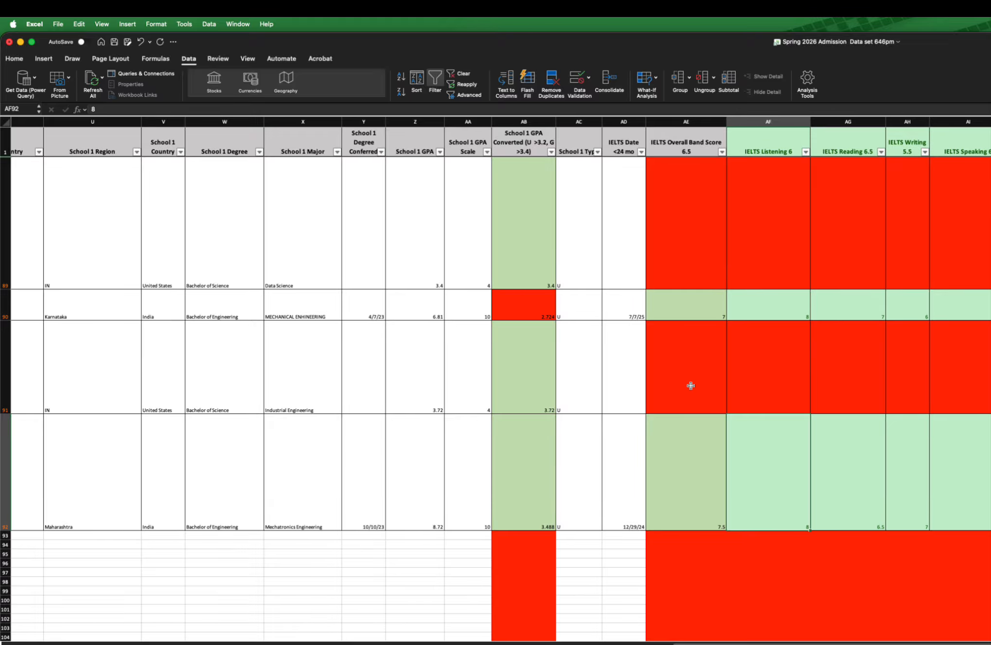
scroll(692, 386, right, 1)
scroll(691, 386, right, 3)
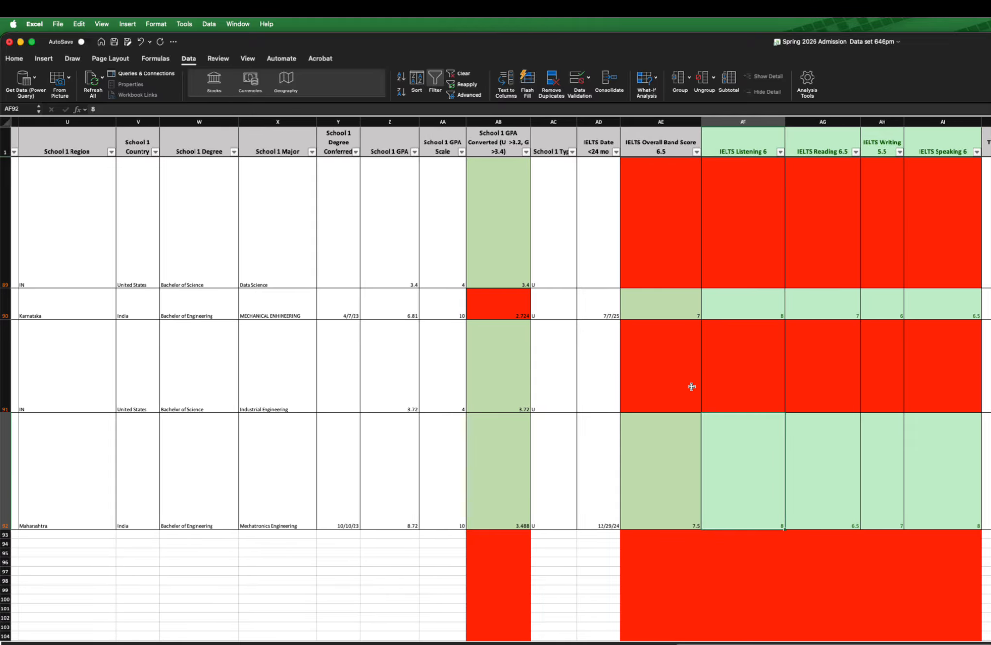